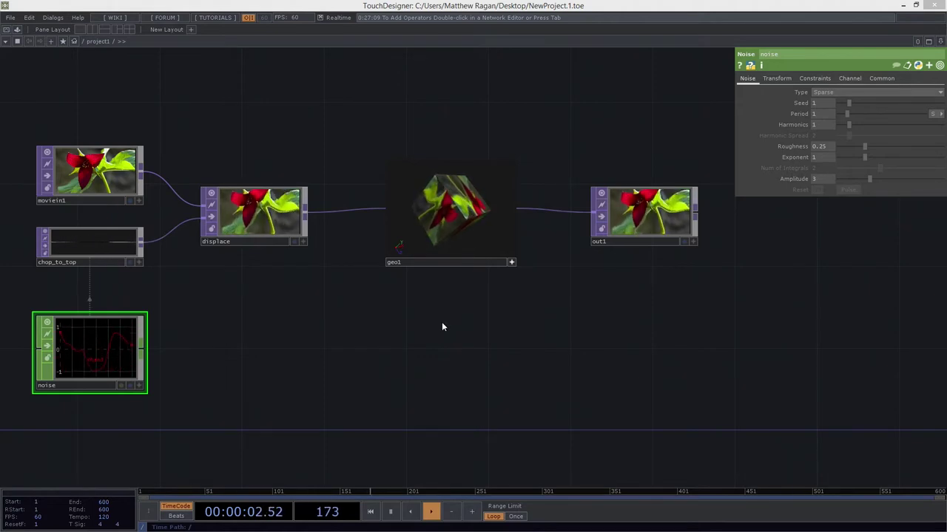
drag(409, 361, 421, 328)
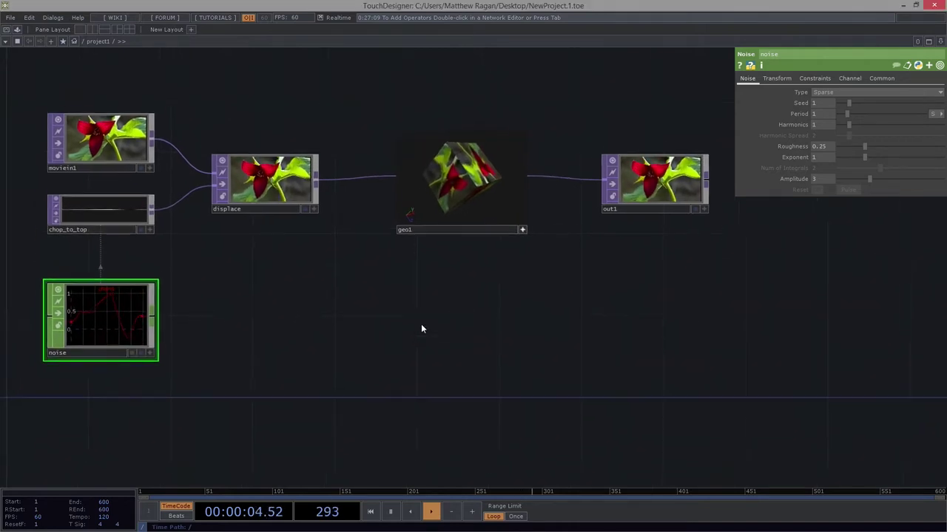
scroll(420, 328, down, 4)
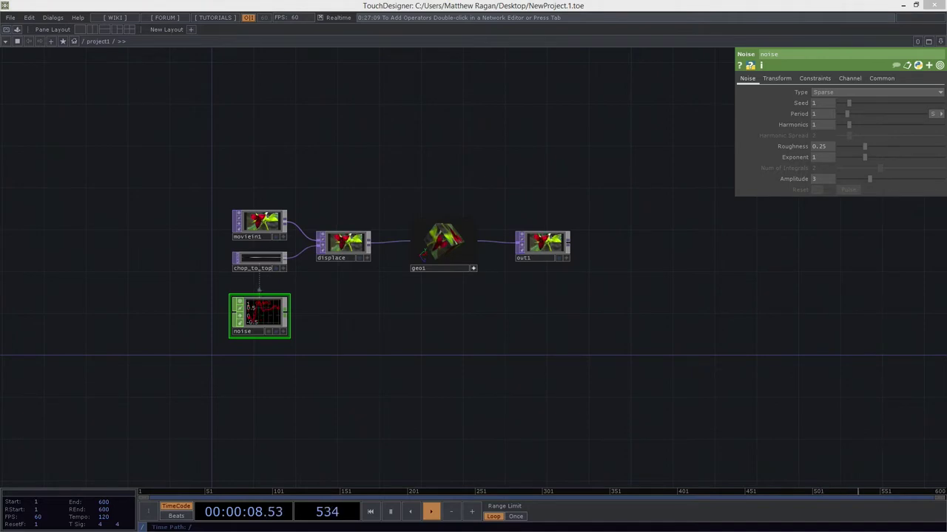
drag(546, 349, 546, 333)
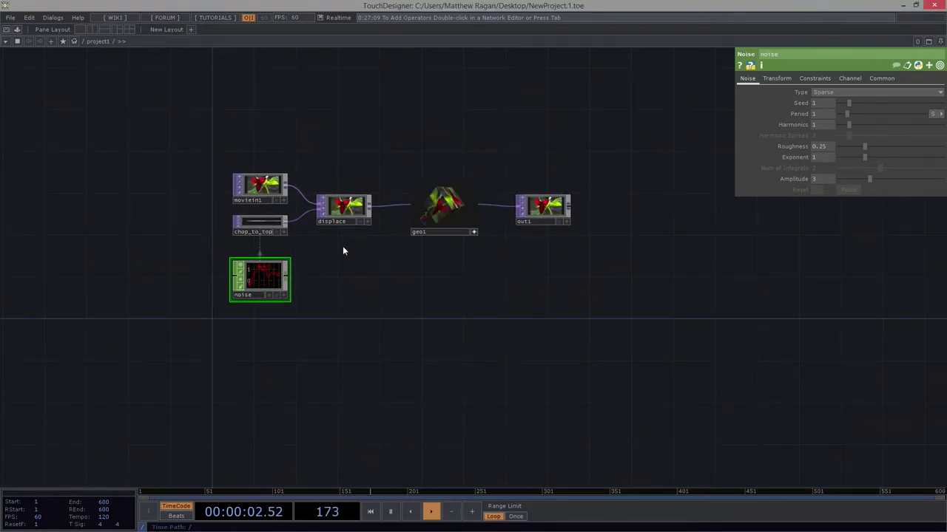
drag(286, 345, 373, 278)
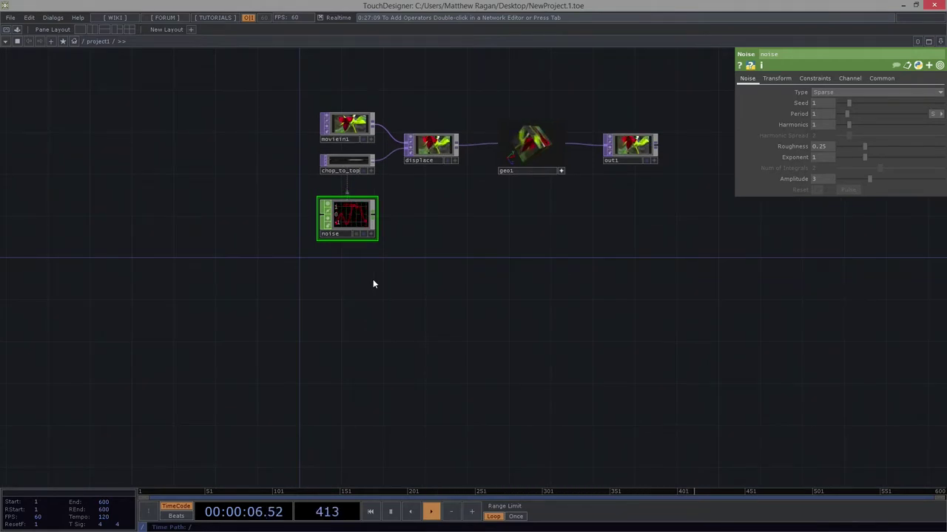
scroll(373, 281, down, 2)
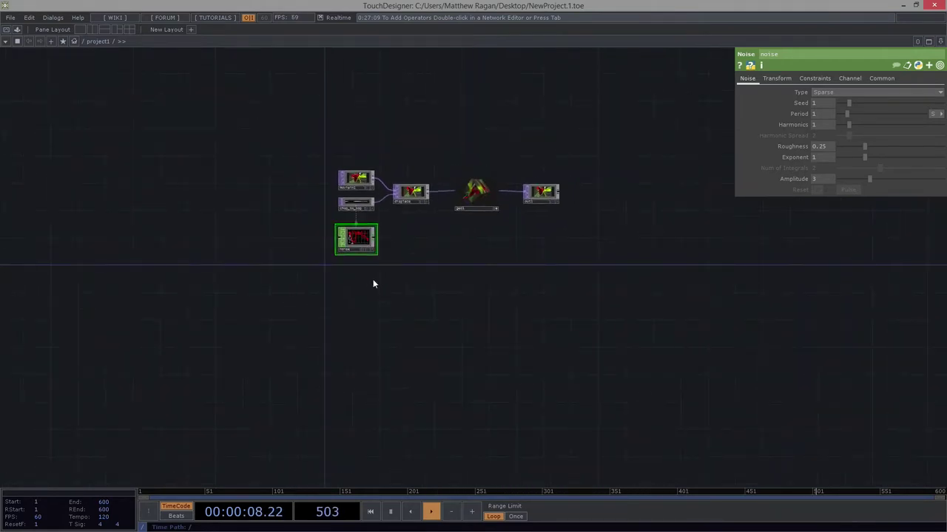
Go up to the root network and move the project1 container closer to the perform window operator.
scroll(373, 280, down, 5)
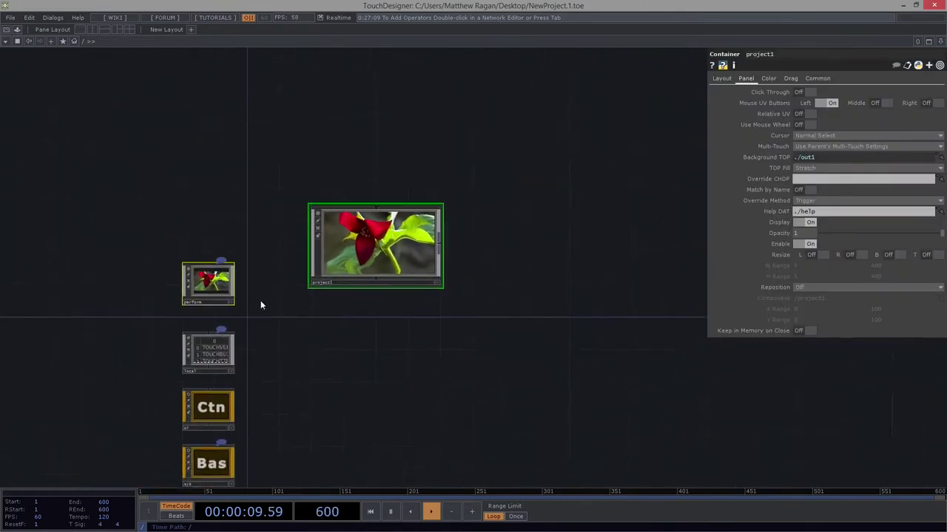
scroll(306, 286, up, 4)
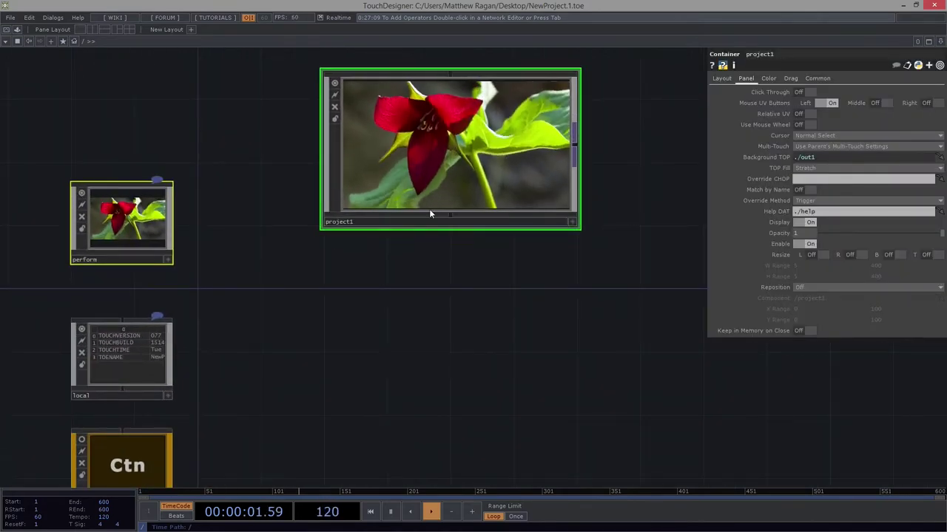
drag(429, 213, 395, 308)
key(ctrl+z)
drag(396, 159, 364, 247)
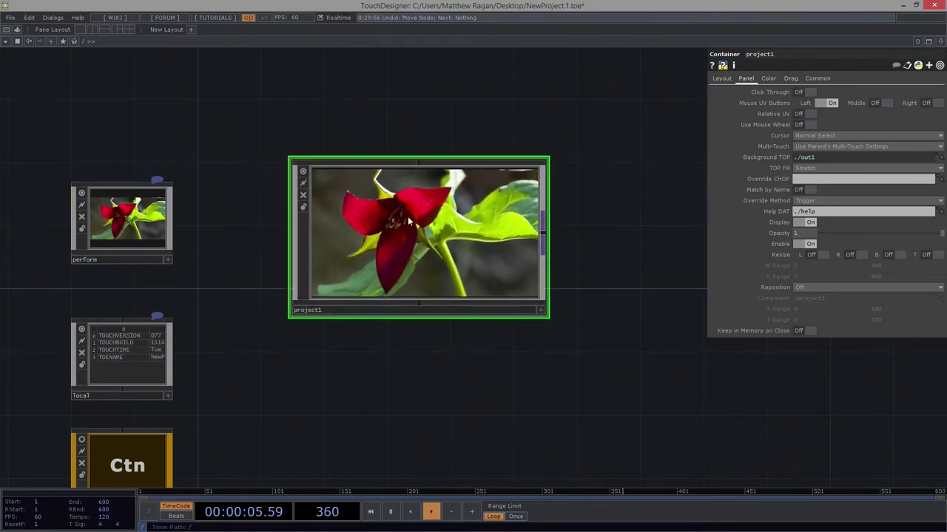
Enter the project1 container, delete all of its operators and centre the empty network.
key(i)
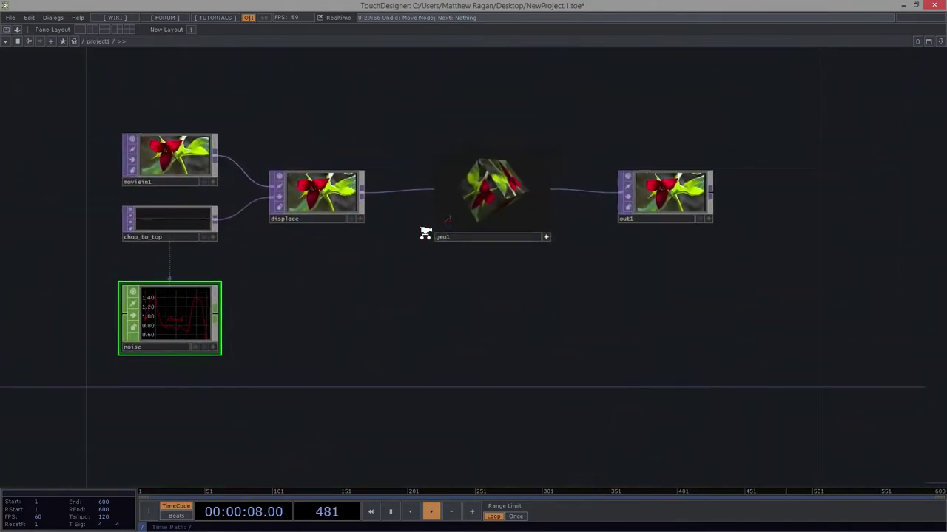
key(p)
drag(70, 101, 703, 435)
key(Delete)
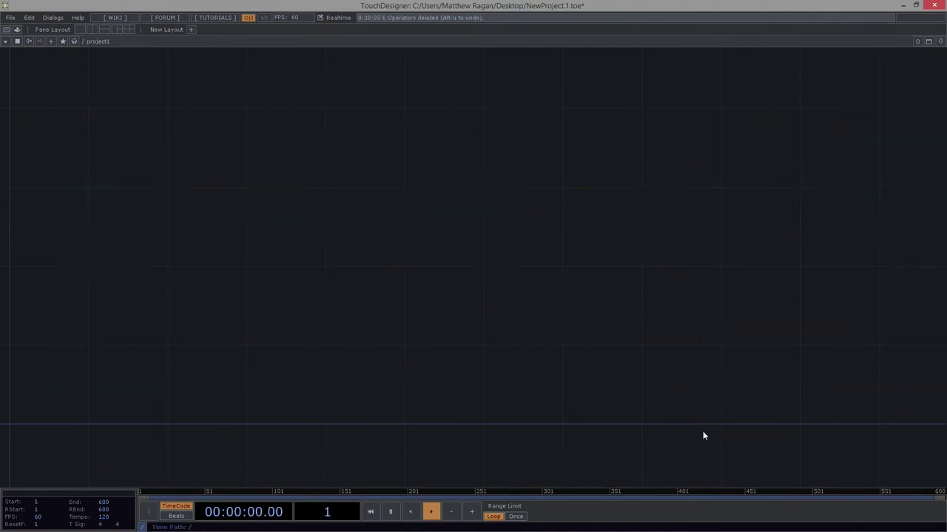
key(h)
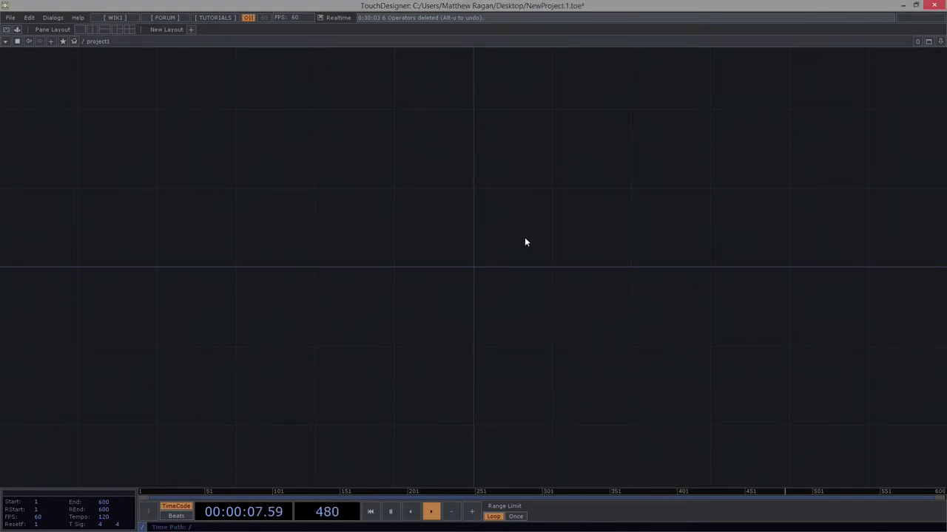
Add a Window COMP to the empty project1 network.
key(Tab)
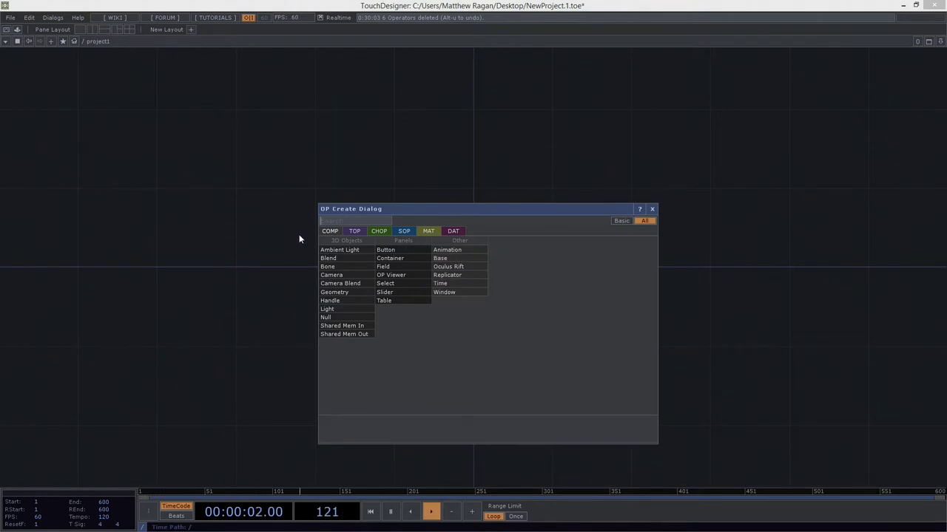
click(464, 294)
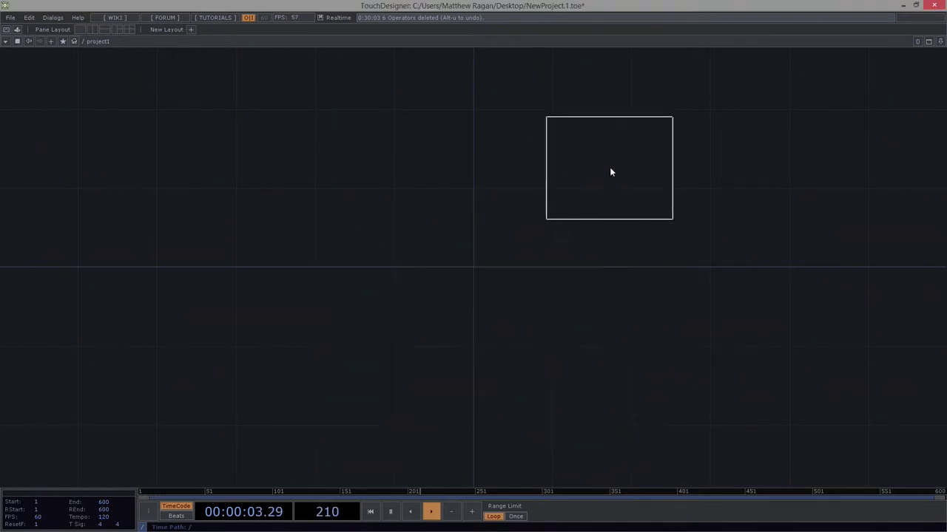
click(592, 207)
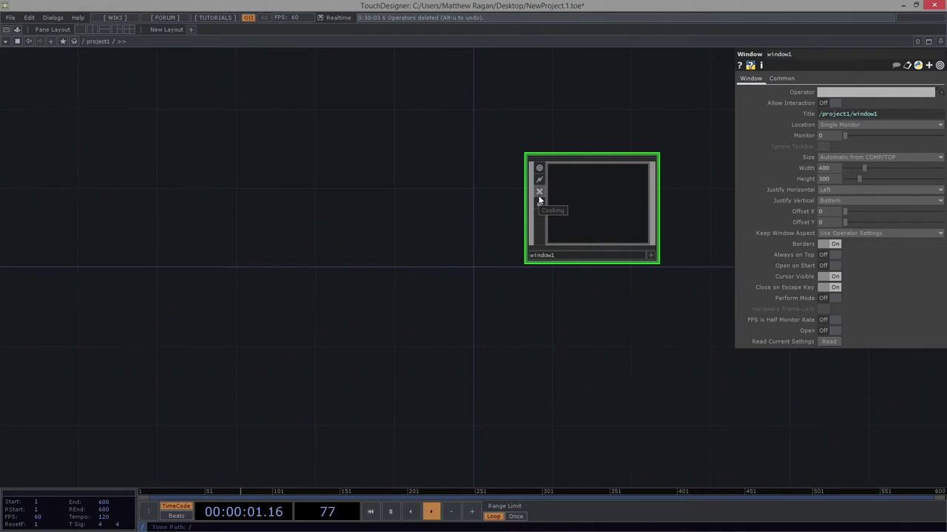
Place a Movie File In TOP beside window1 and assign it as the window's Operator parameter.
key(Tab)
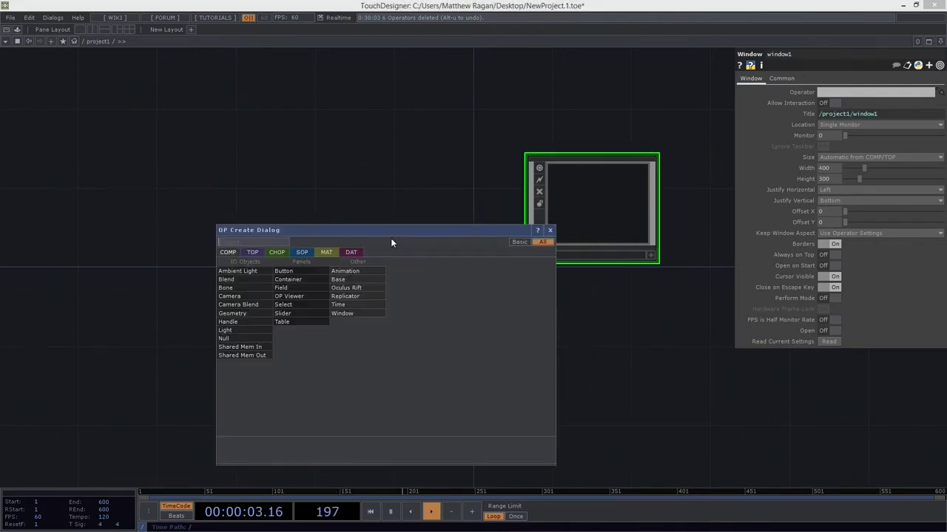
text(mov)
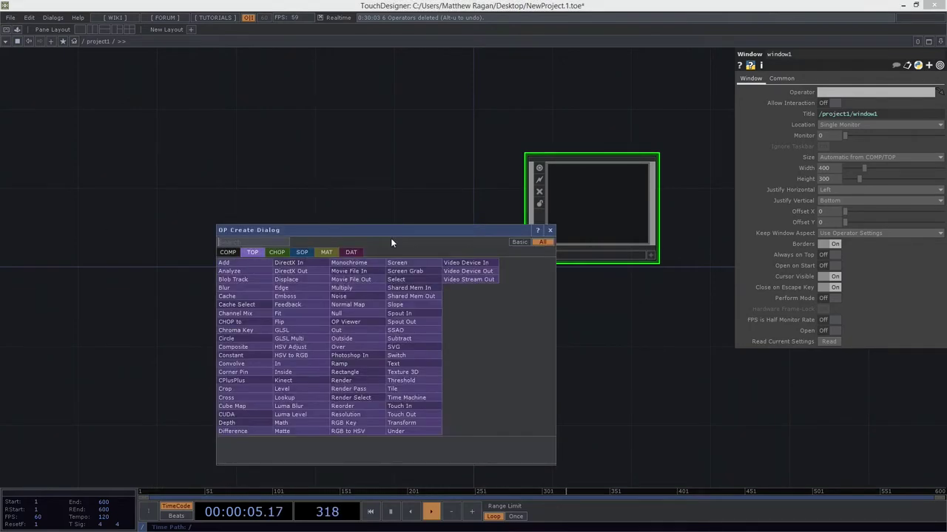
click(374, 272)
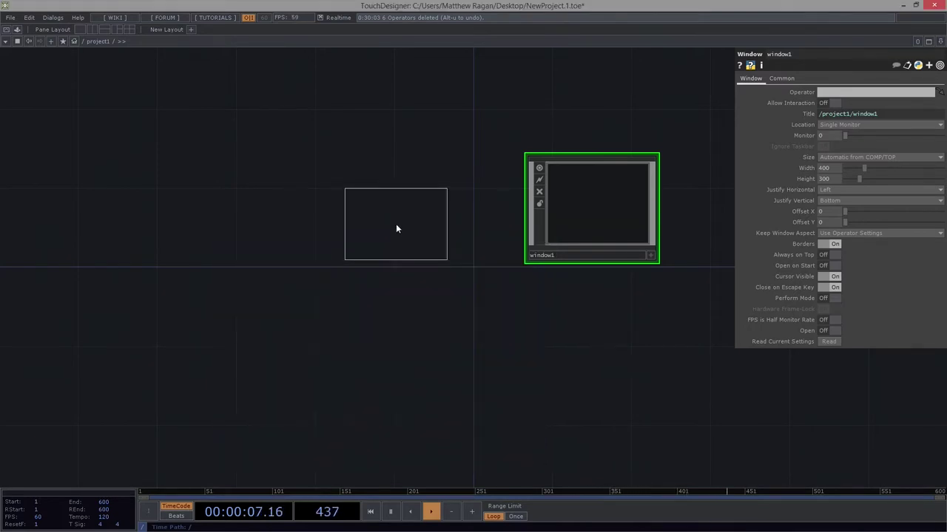
click(395, 228)
drag(403, 237, 592, 204)
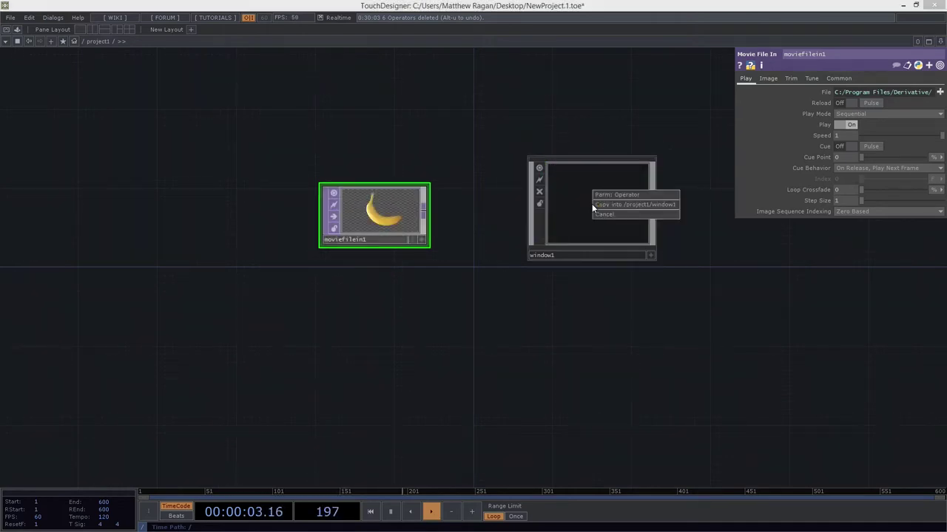
click(608, 197)
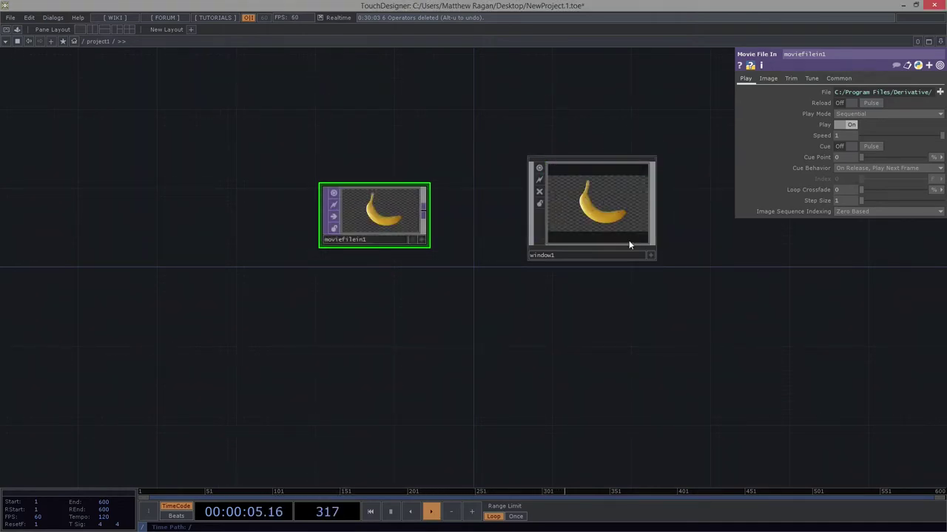
Open window1's output window to preview the banana image, and close it again.
click(650, 199)
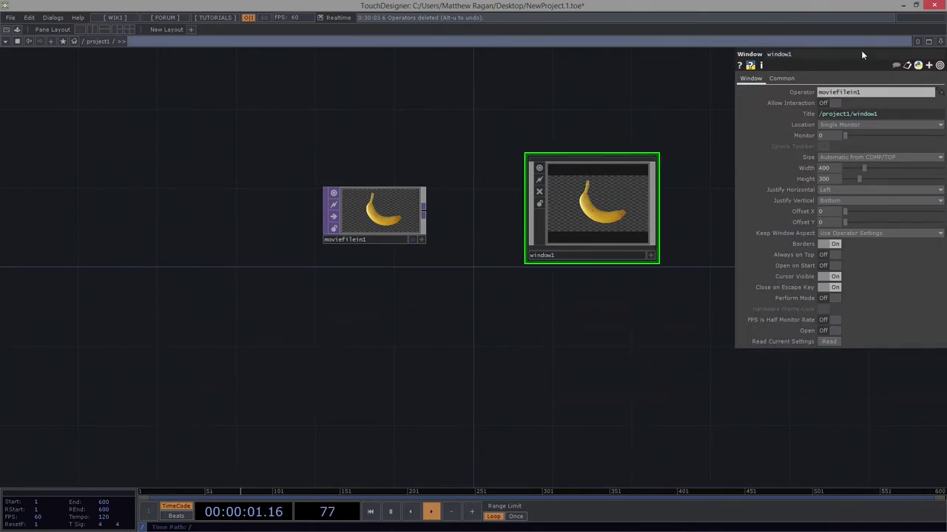
click(824, 330)
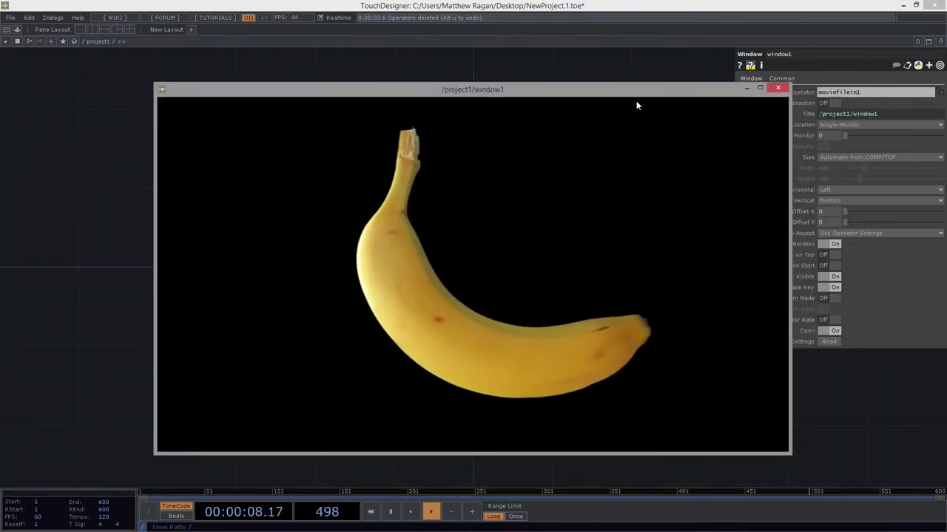
click(784, 92)
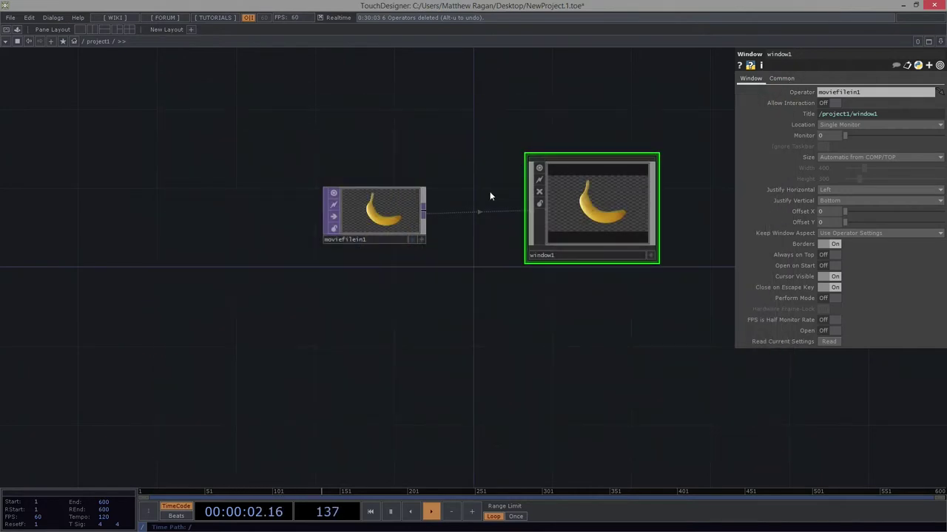
Set window1's Monitor to 1, and check how displays 1 and 2 are arranged in the Windows Screen Resolution settings.
click(825, 135)
click(902, 8)
right_click(387, 162)
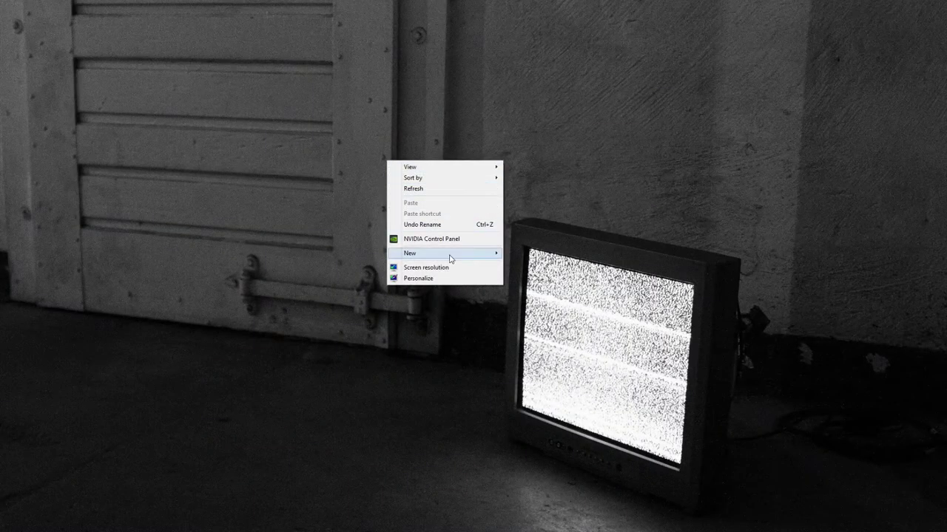
click(449, 268)
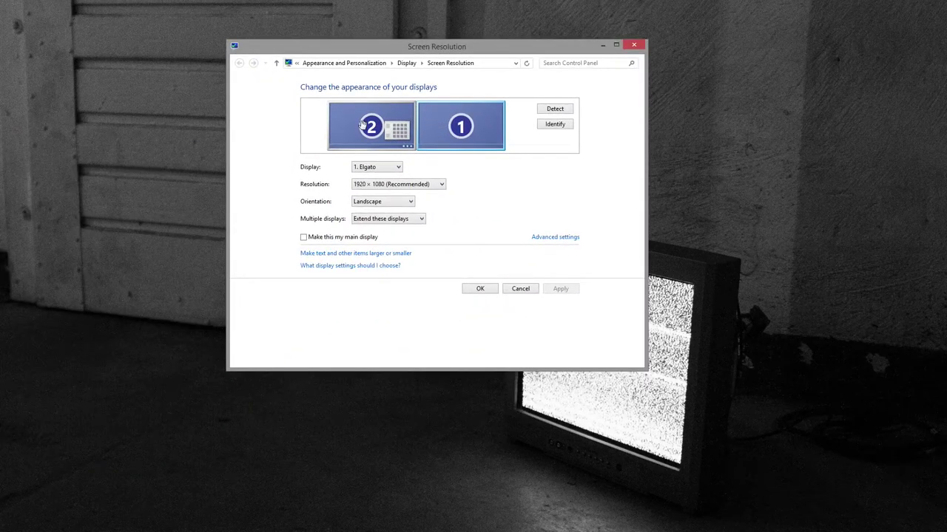
click(362, 124)
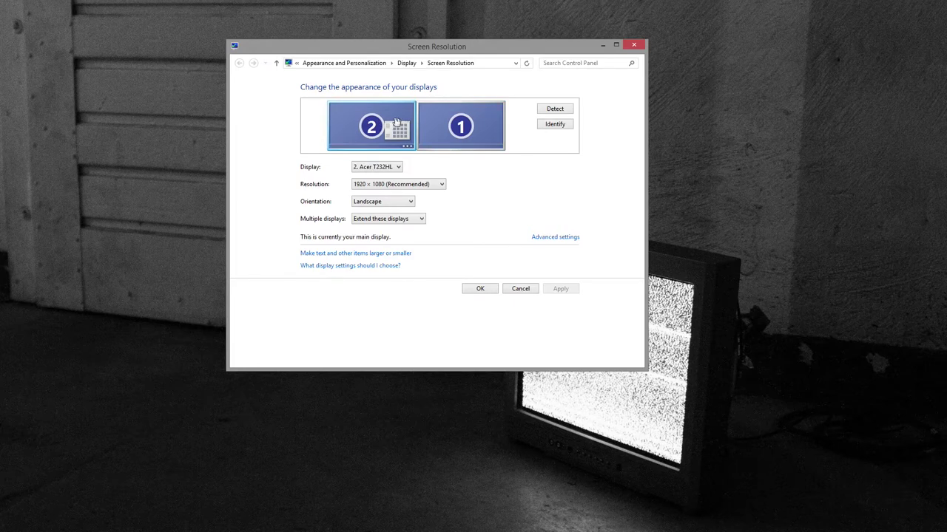
click(448, 118)
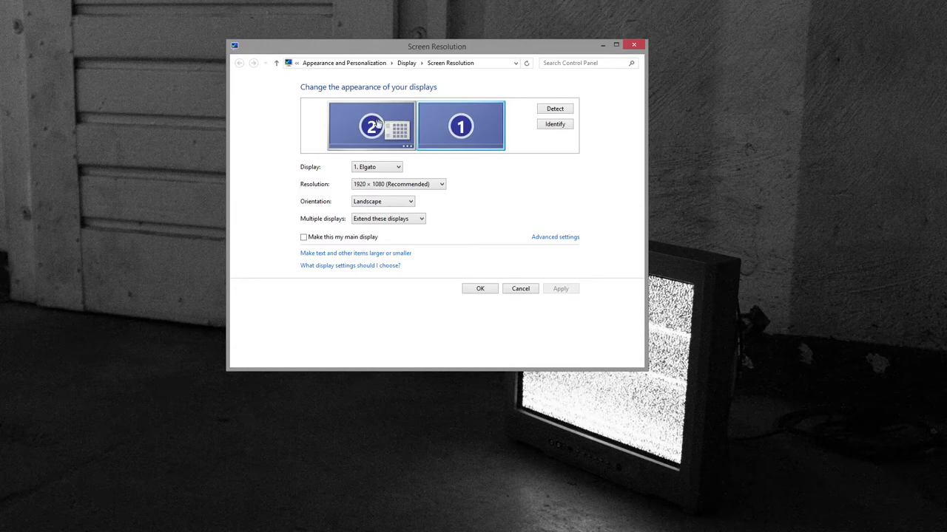
click(634, 46)
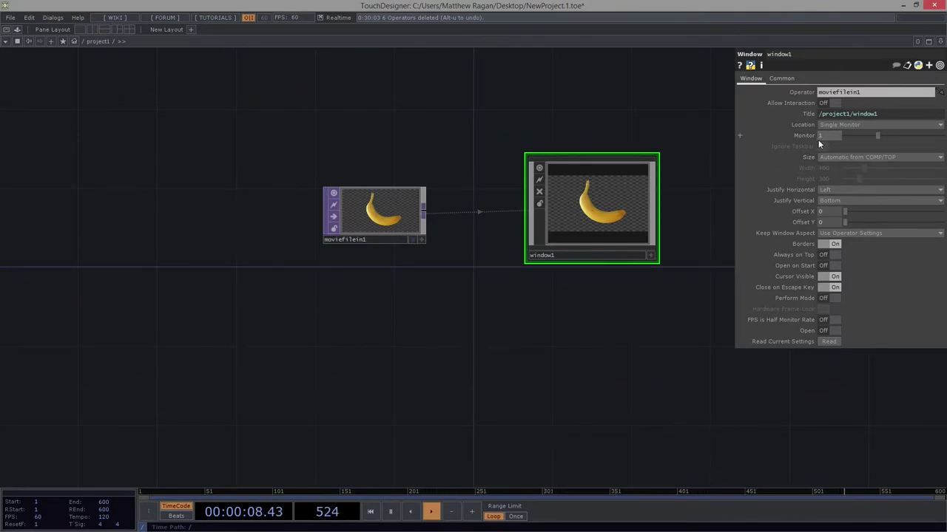
Open window1's output with the Monitor 1 setting, reposition the floating window on screen and close it.
click(828, 330)
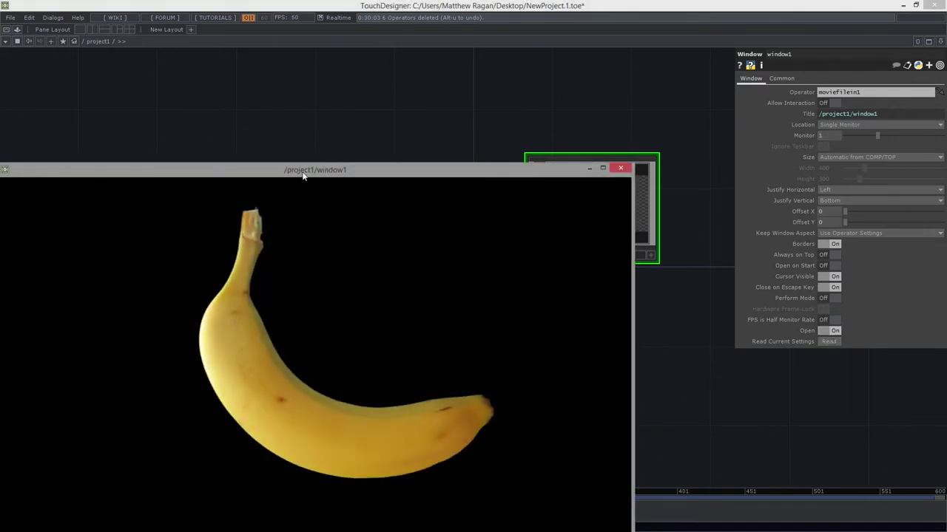
drag(301, 177, 422, 103)
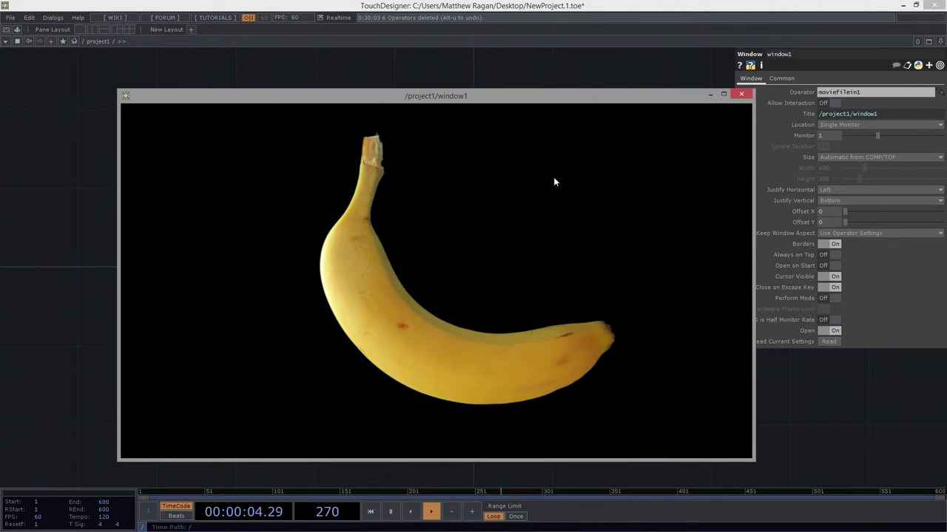
mouse_move(535, 102)
mouse_down()
mouse_move(591, 76)
mouse_move(551, 94)
mouse_up()
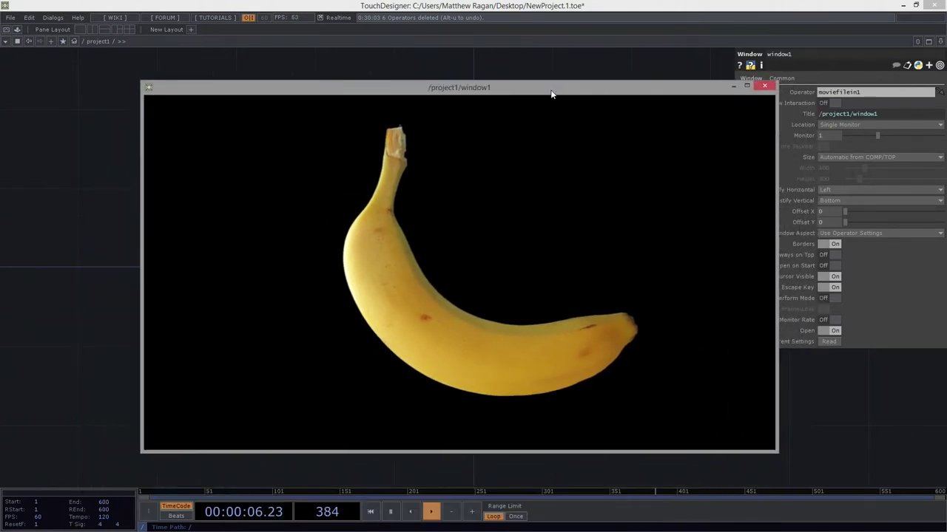
click(759, 87)
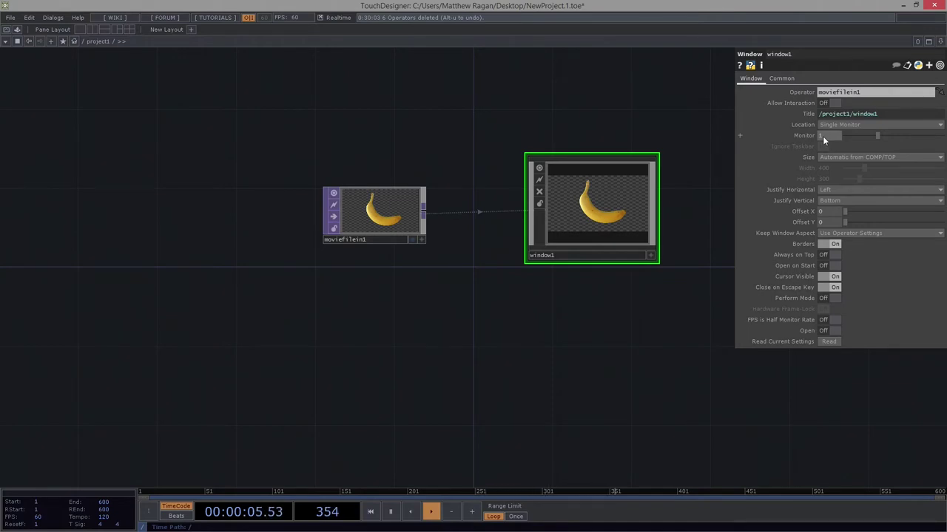
Set window1's Justify Horizontal to Center, and open and close the output window to check its placement.
click(828, 190)
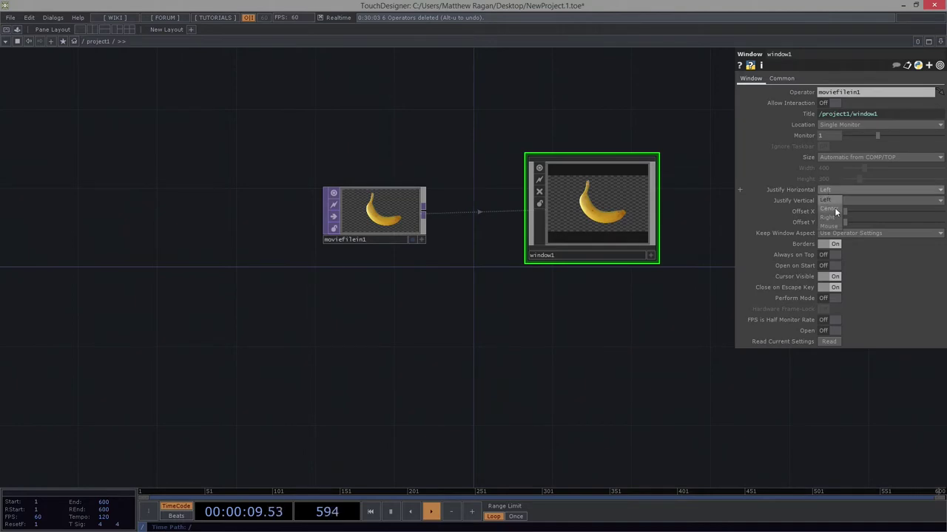
click(836, 210)
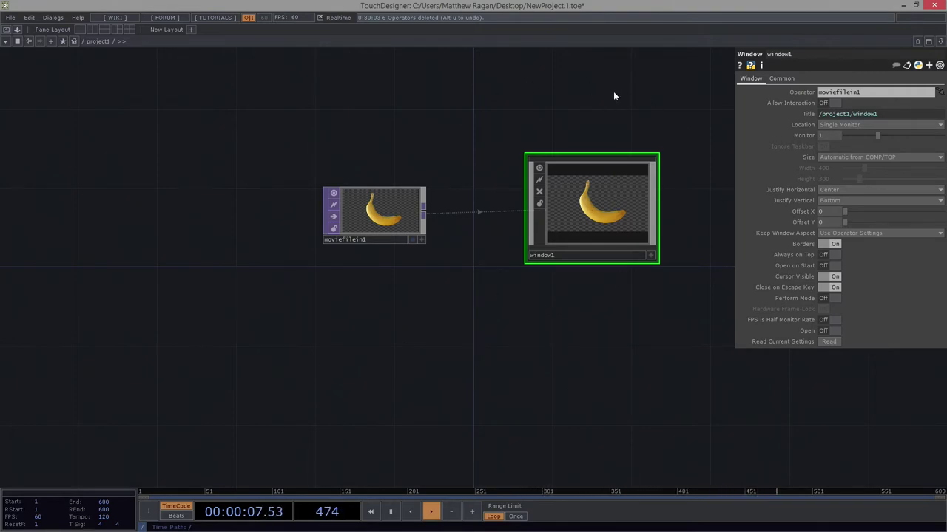
click(825, 331)
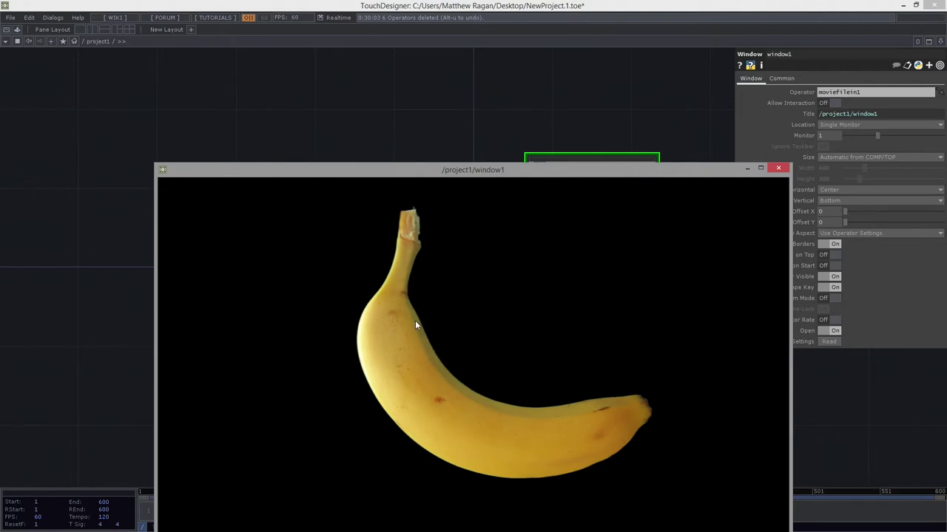
key(Escape)
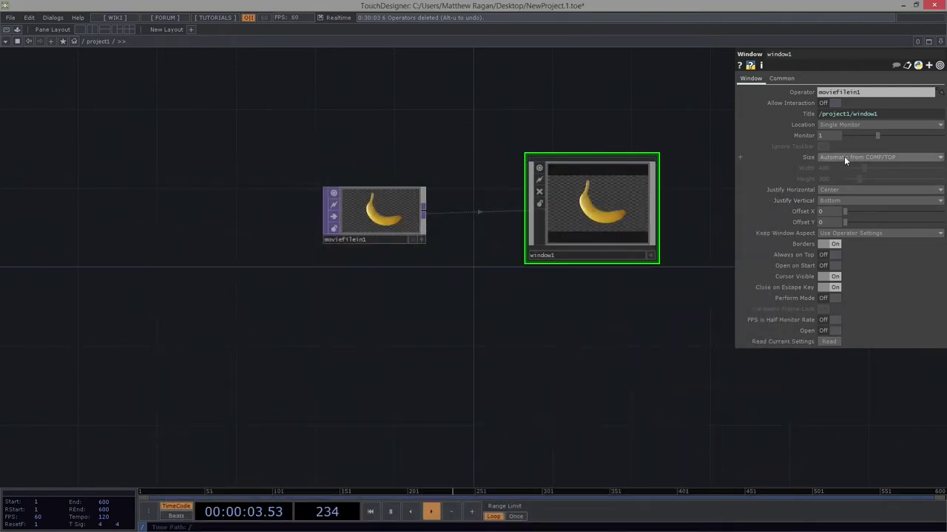
Turn off window1's Borders, and open and close its output window to preview the borderless display.
click(844, 157)
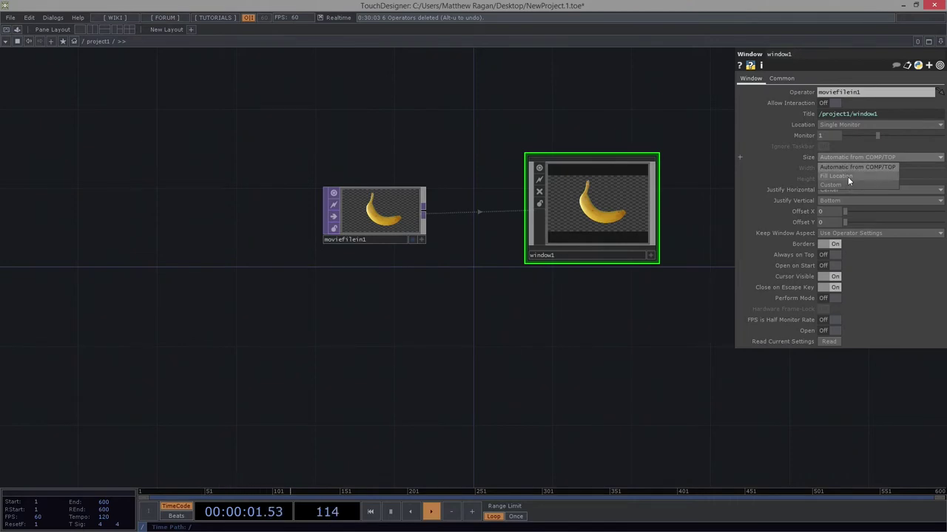
click(636, 99)
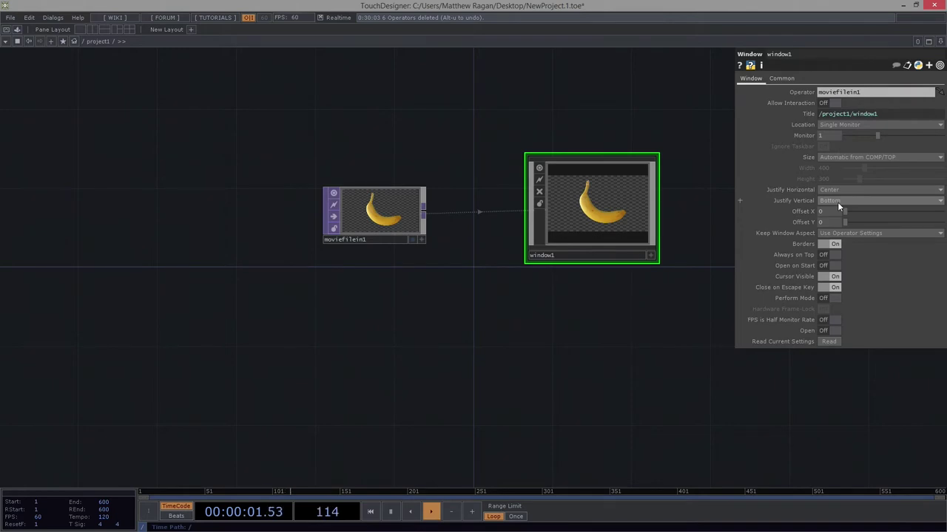
click(826, 243)
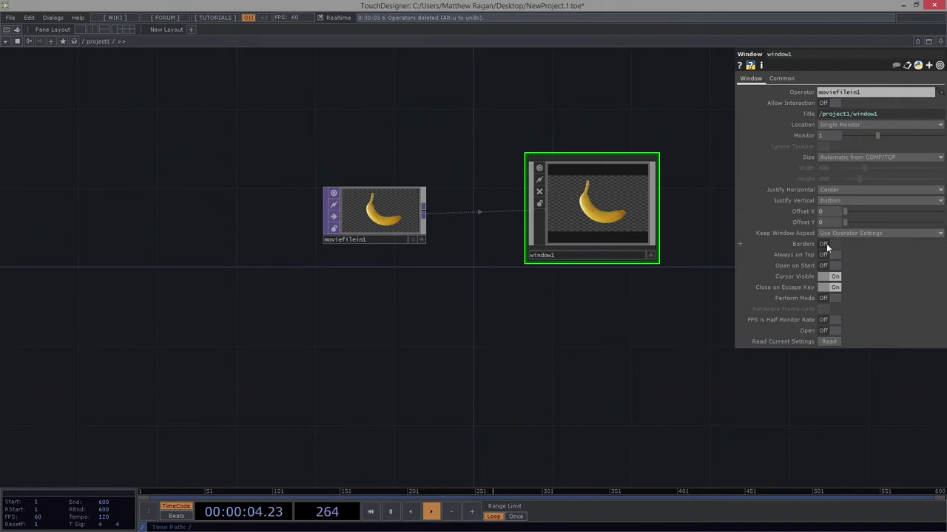
click(828, 331)
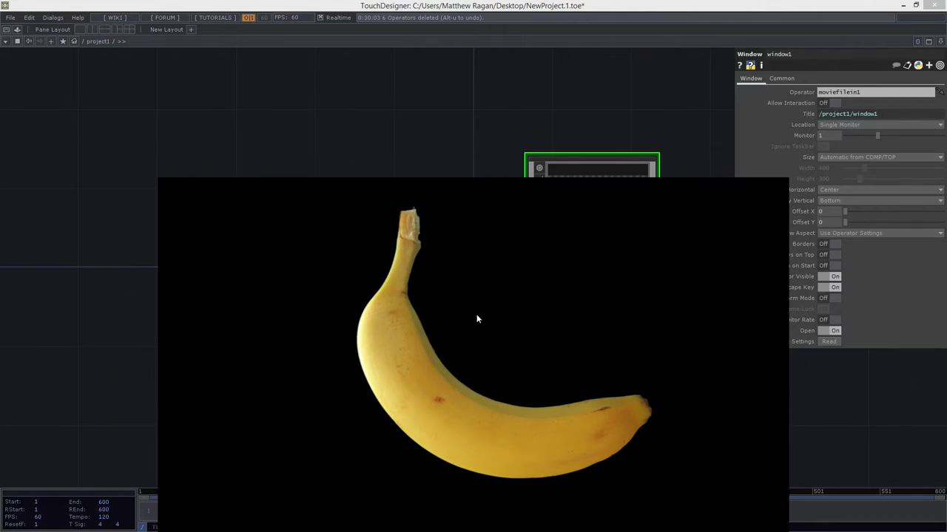
key(Escape)
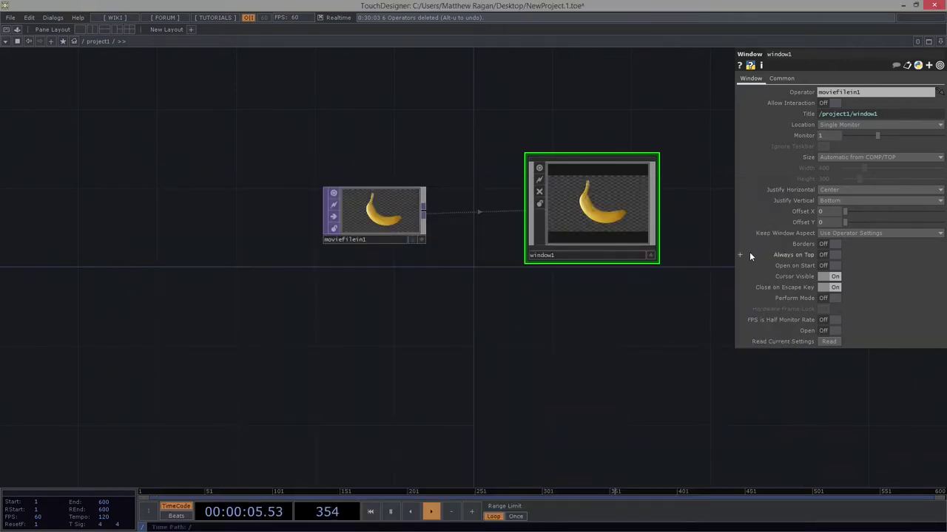
Preview window1's output with Size set to Fill Location, and return Size to Automatic from COMP/TOP.
click(844, 159)
click(841, 178)
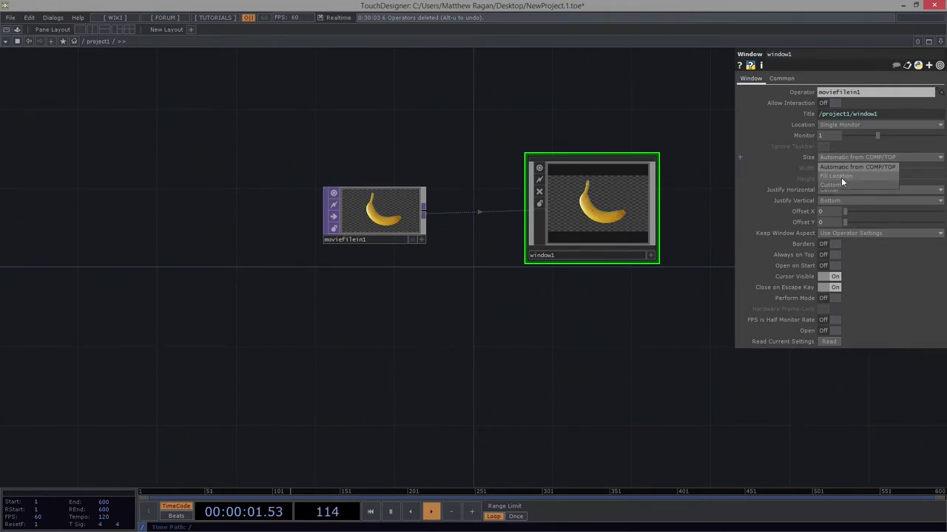
click(829, 331)
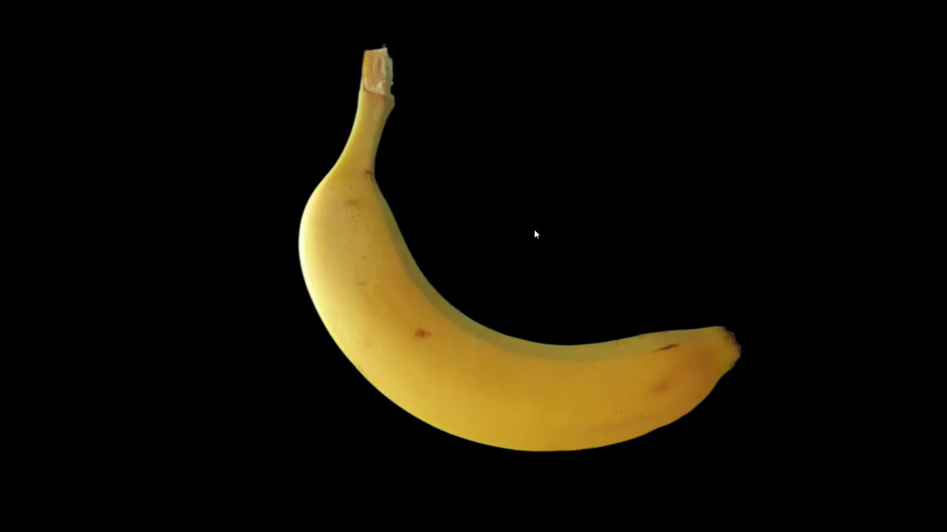
key(Escape)
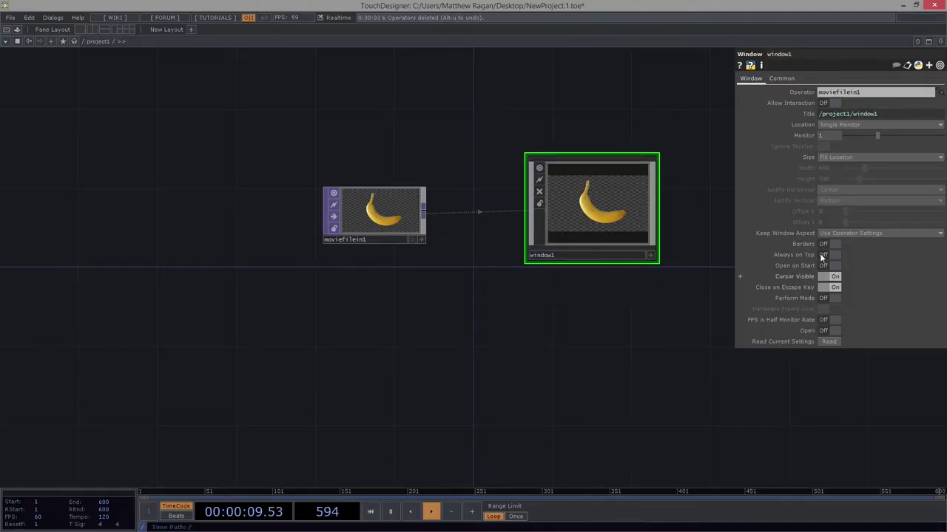
click(842, 158)
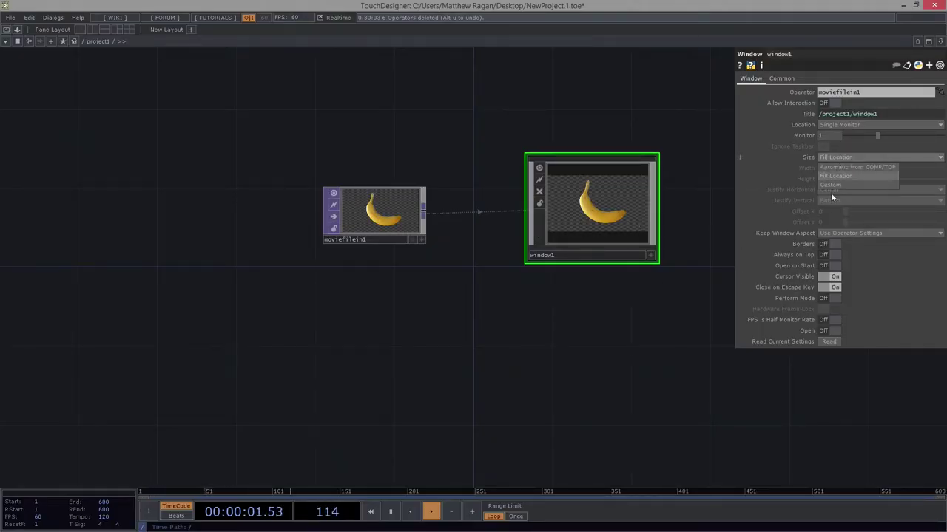
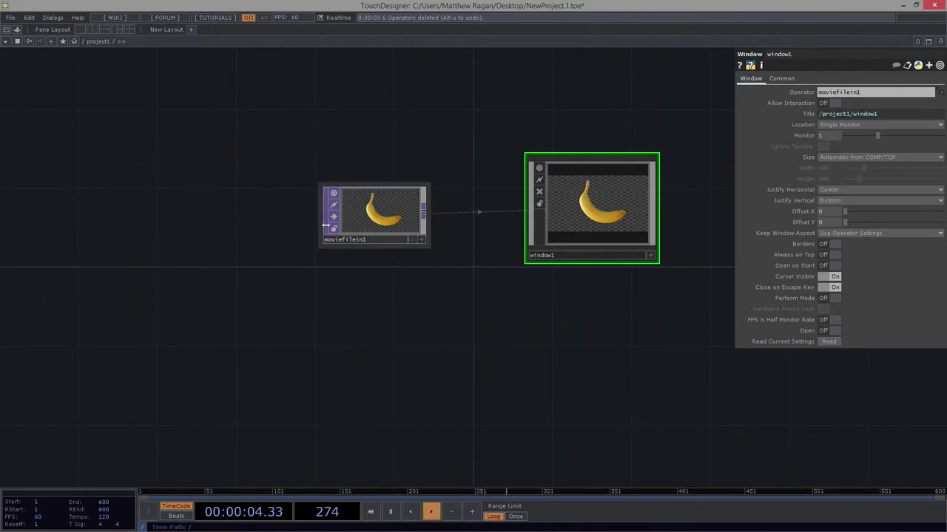
Move moviefilein1 farther from window1 and add a Container COMP below moviefilein1.
drag(384, 219, 298, 218)
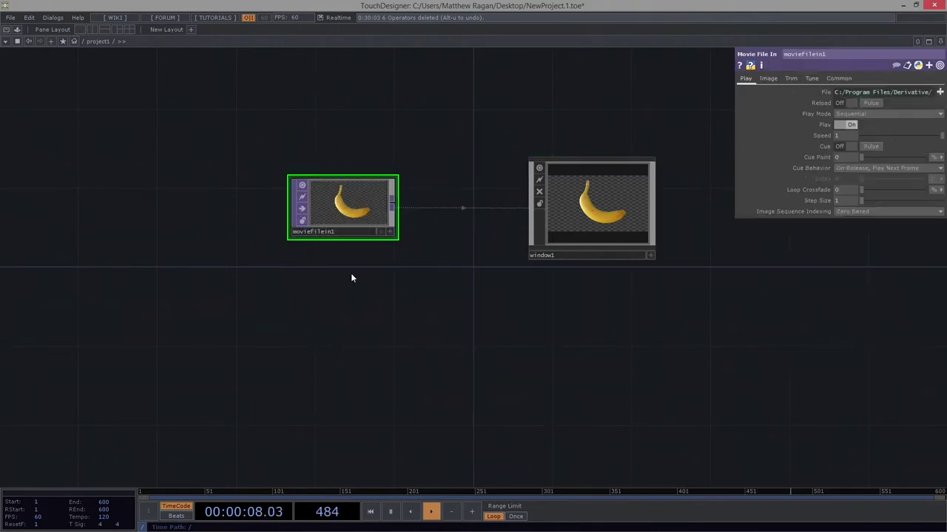
click(614, 200)
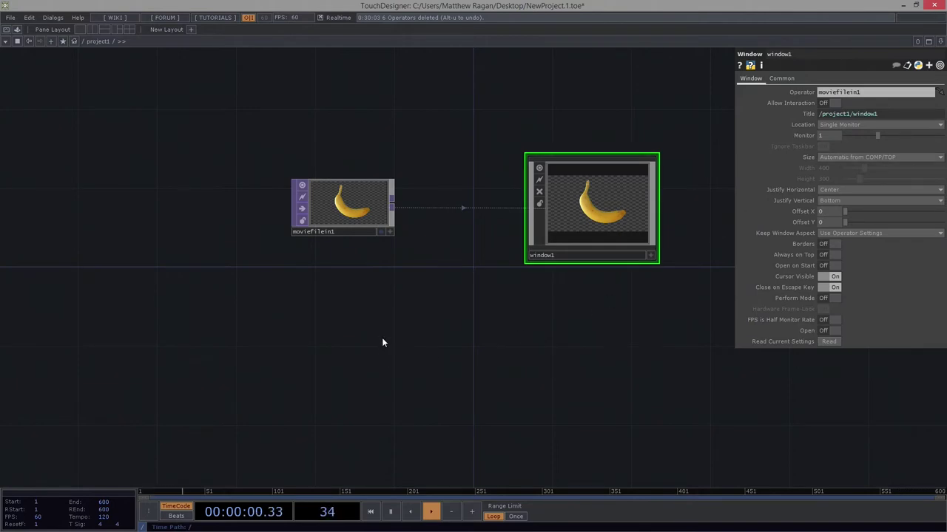
key(Tab)
click(212, 310)
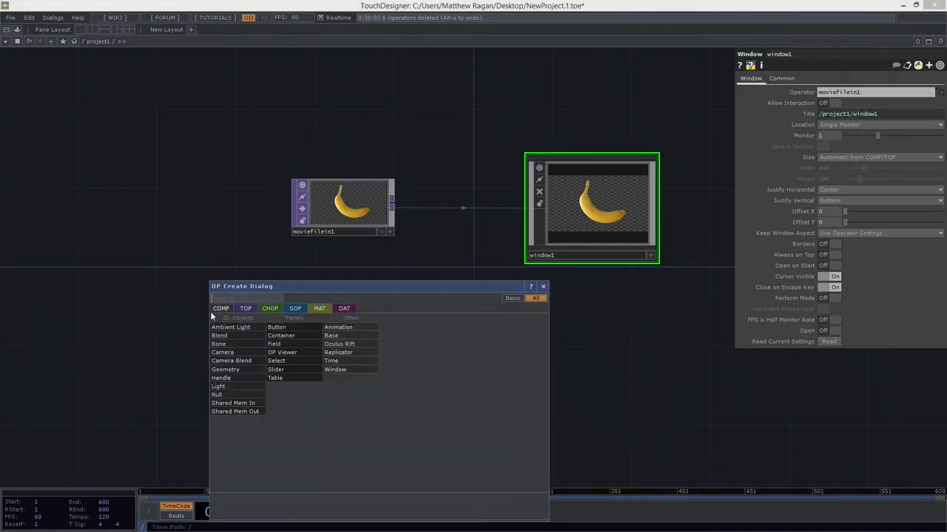
text(con)
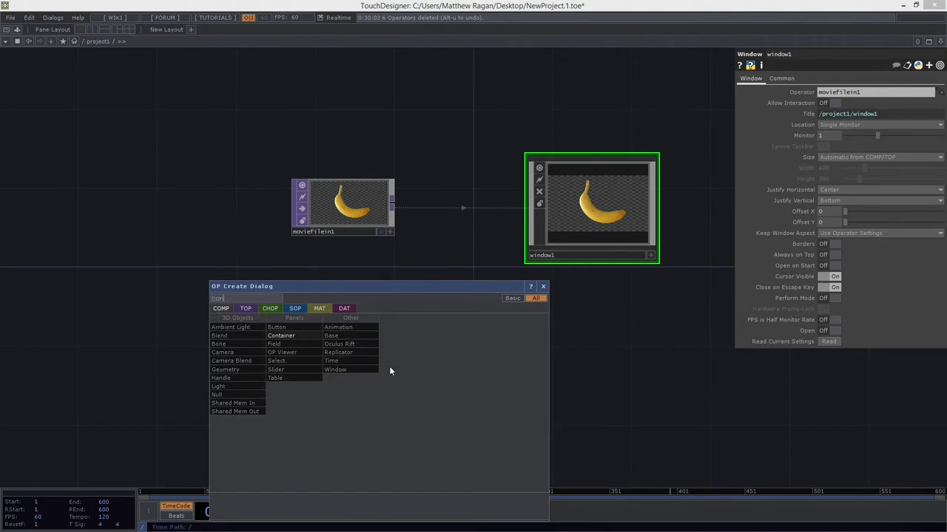
click(307, 338)
click(345, 300)
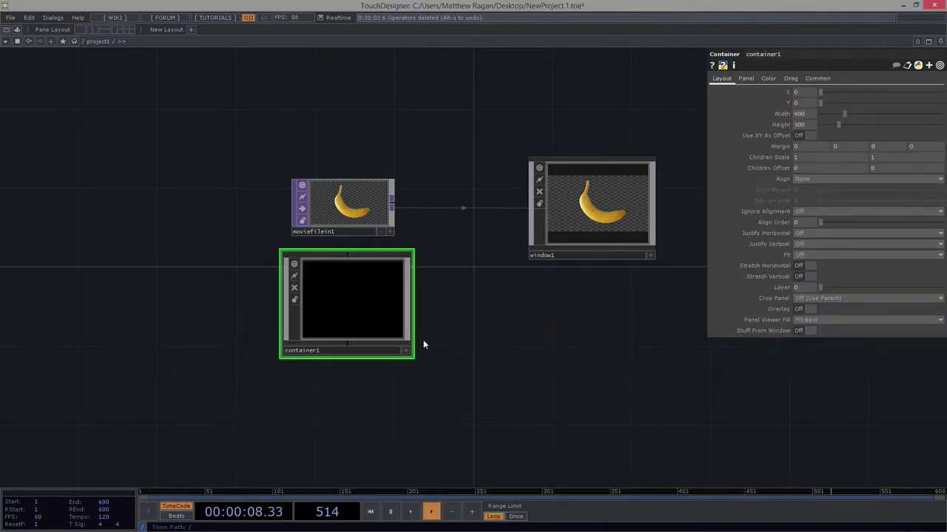
Enter container1 and add a Button COMP inside it.
key(i)
key(Tab)
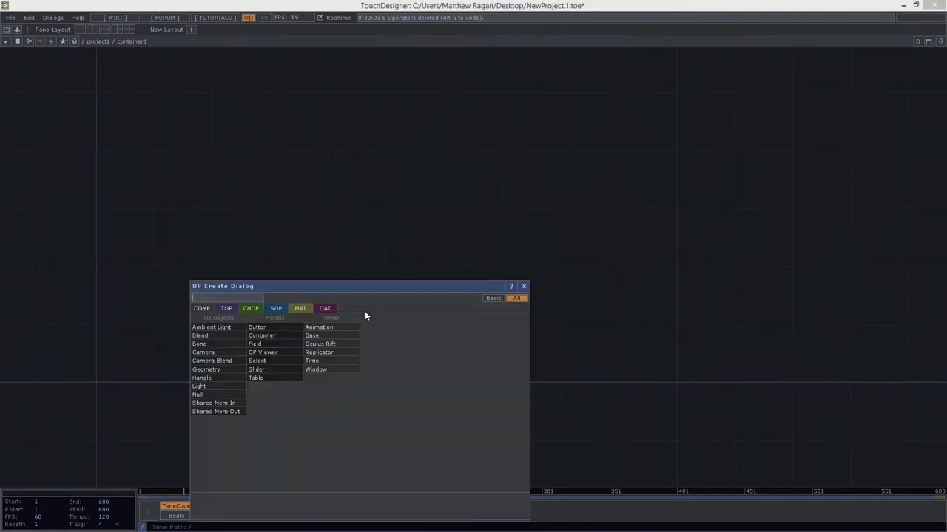
text(button)
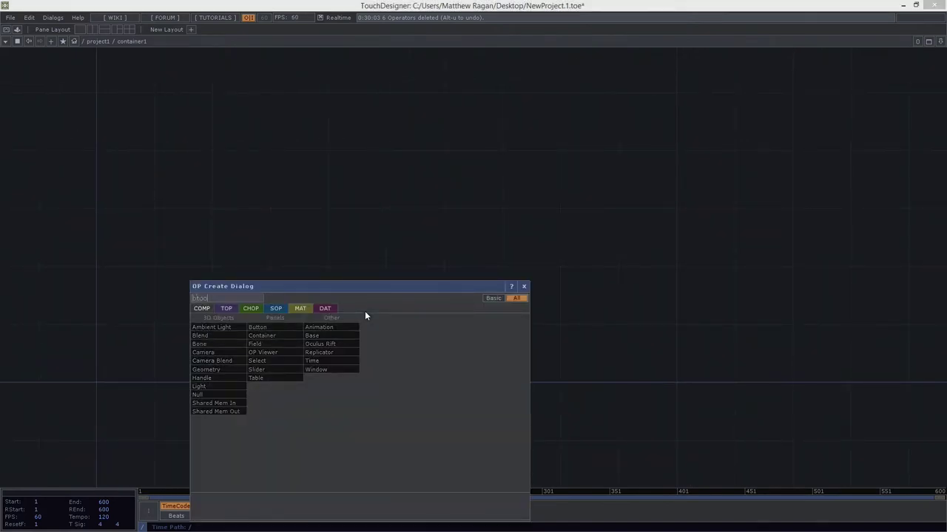
click(293, 327)
click(122, 337)
Add a Table COMP beside button1 and return to the project1 network.
key(Tab)
text(tab)
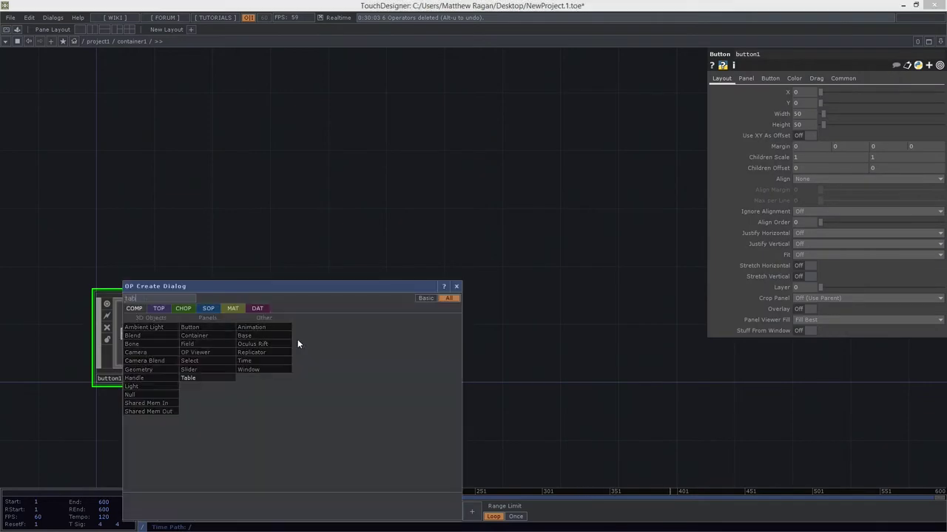
click(213, 379)
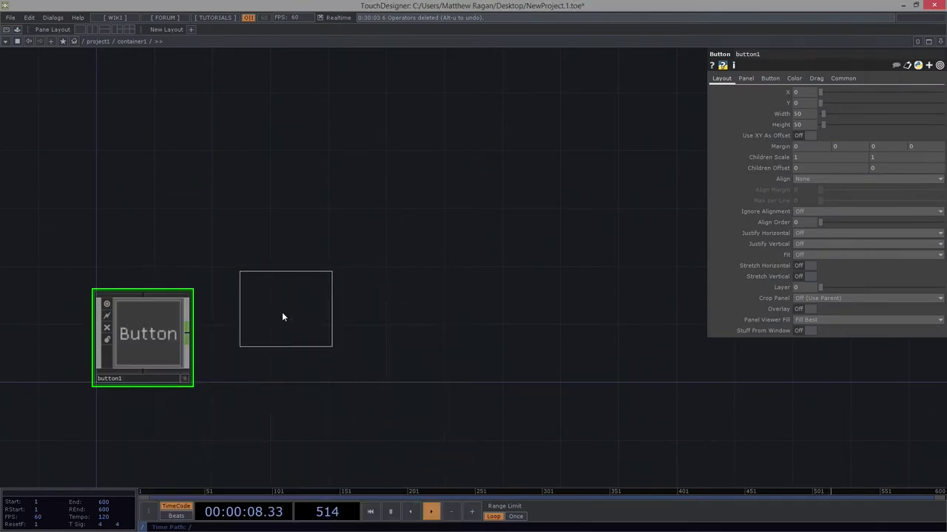
click(255, 339)
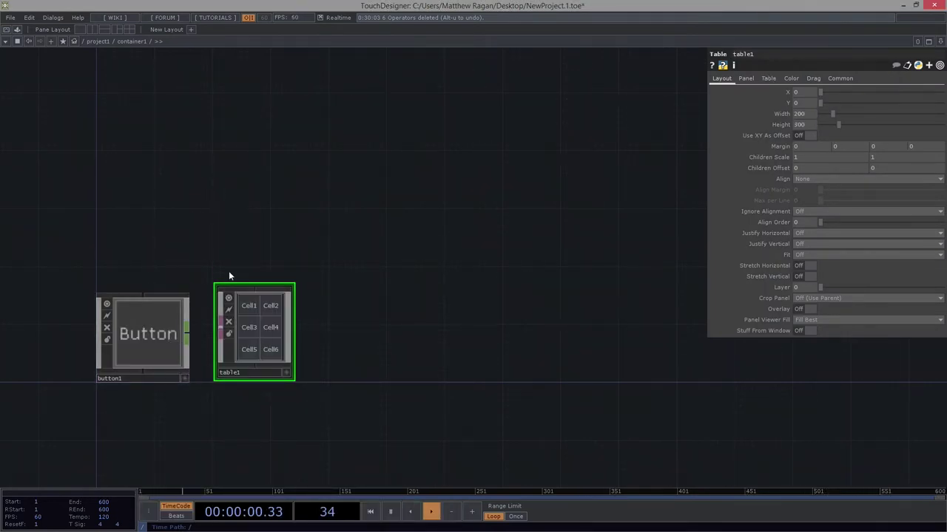
drag(243, 284, 289, 259)
key(u)
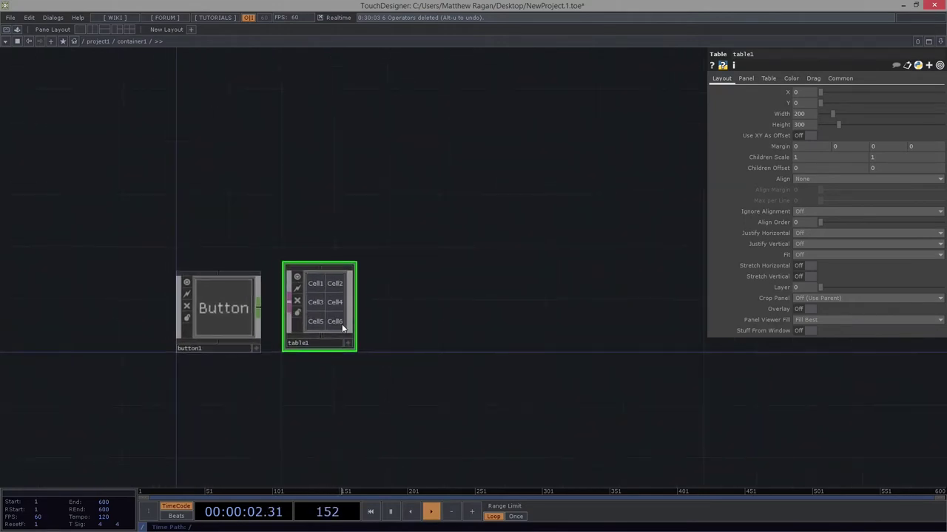
key(p)
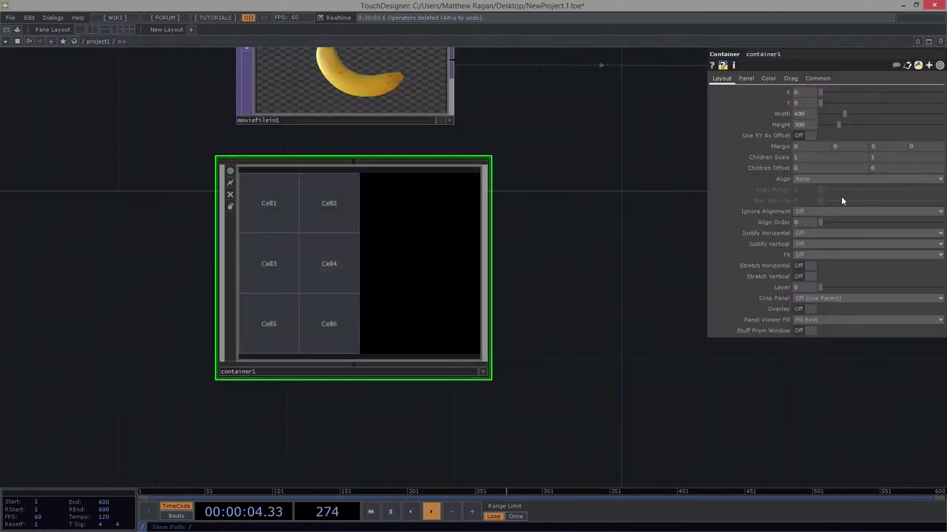
Set container1's Align to Layout Horizontal Right to Left and its Justify Horizontal to Left.
click(832, 179)
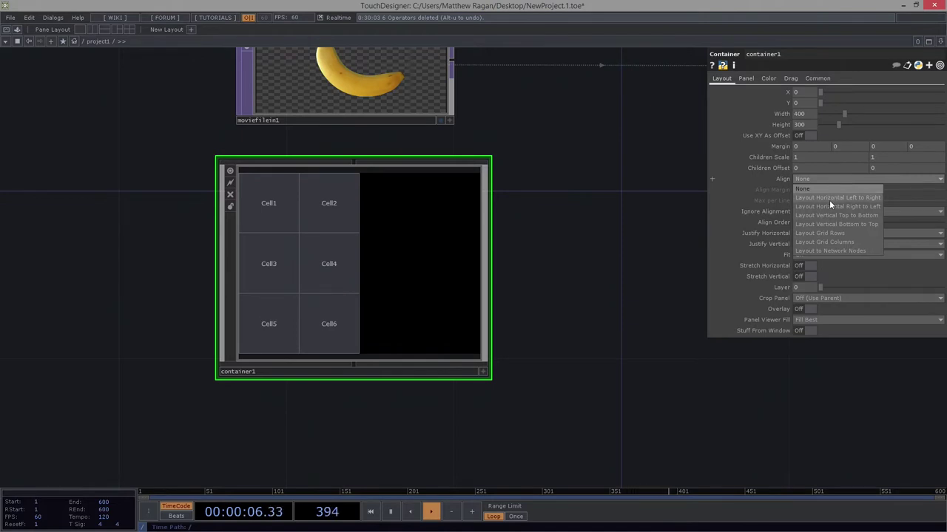
click(830, 200)
click(834, 181)
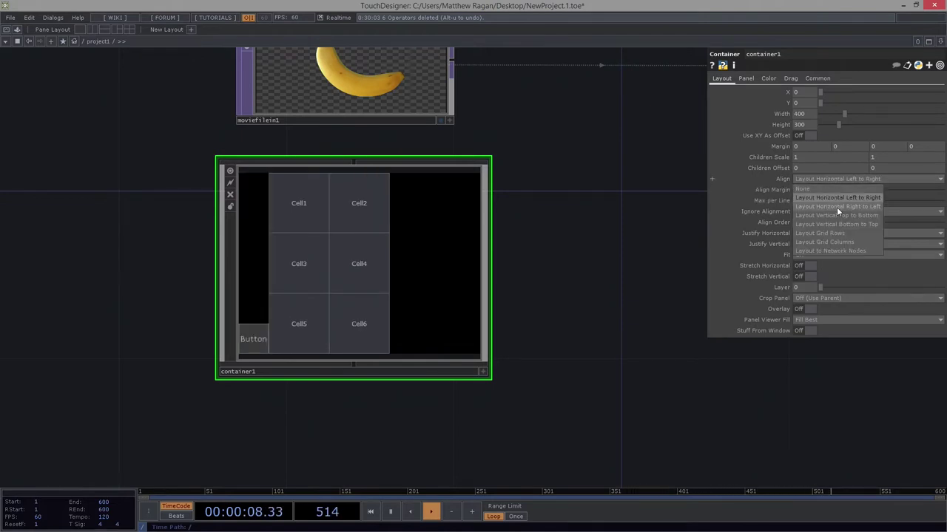
click(837, 207)
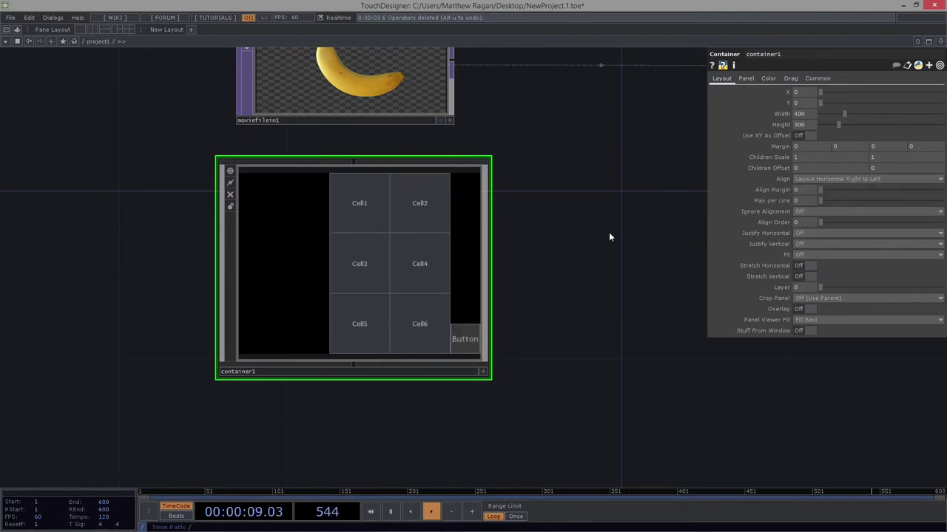
click(810, 235)
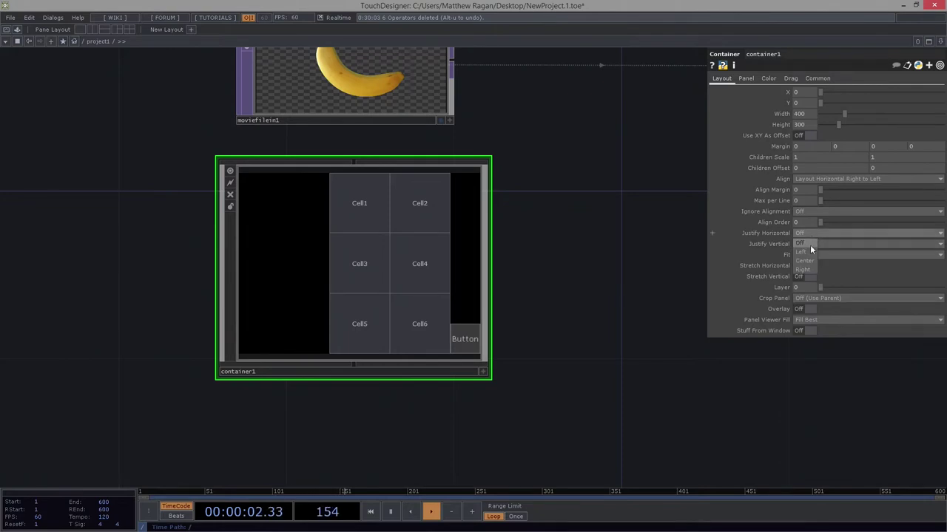
click(810, 244)
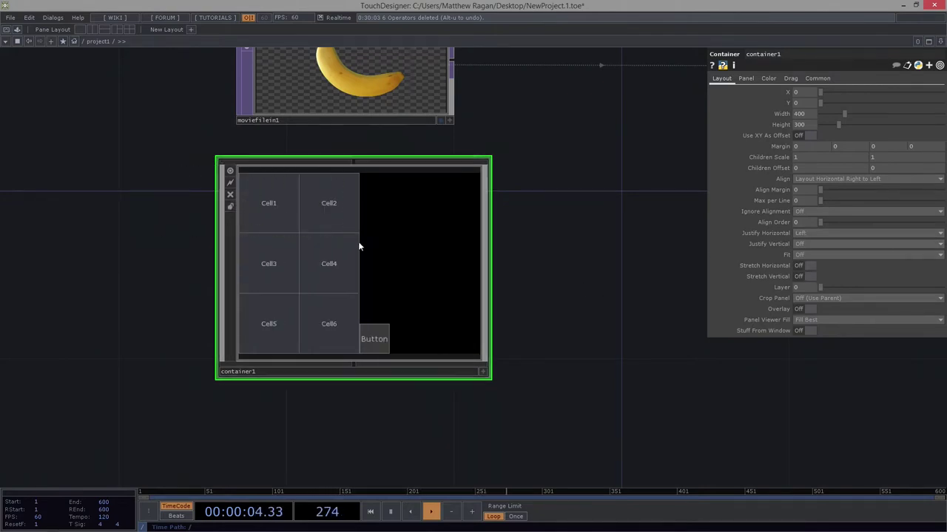
Make container1's viewer active, test its table cells and button, and deactivate the viewer.
key(a)
click(270, 264)
click(349, 318)
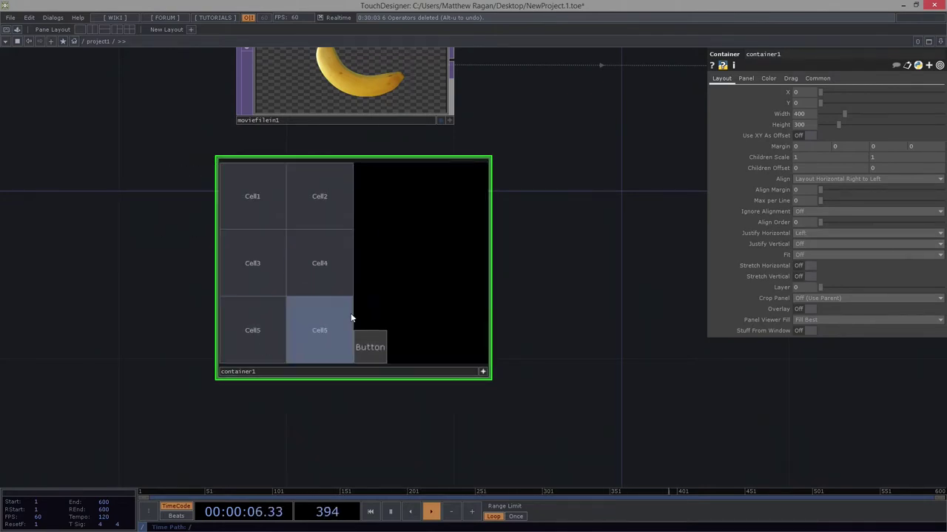
click(368, 348)
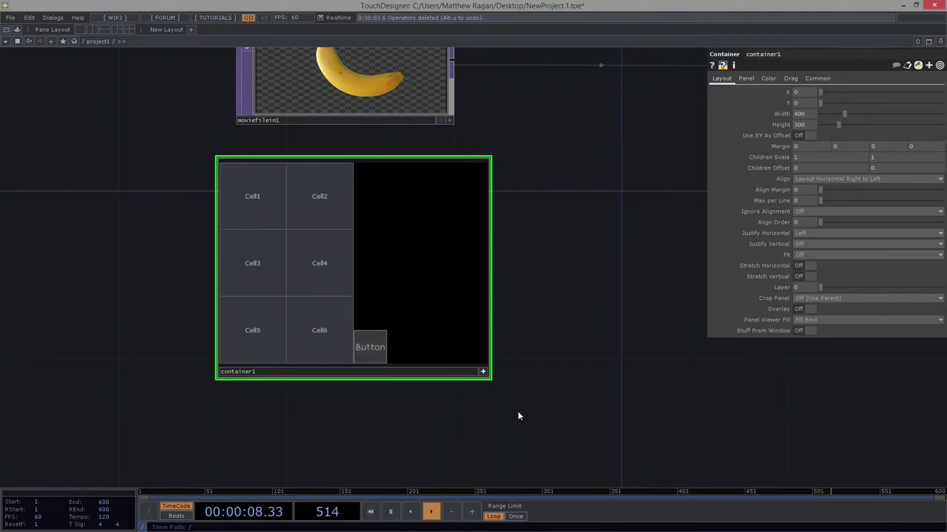
click(483, 371)
Move container1 farther below moviefilein1 and paste a copy of window1 beside container1.
scroll(550, 366, down, 4)
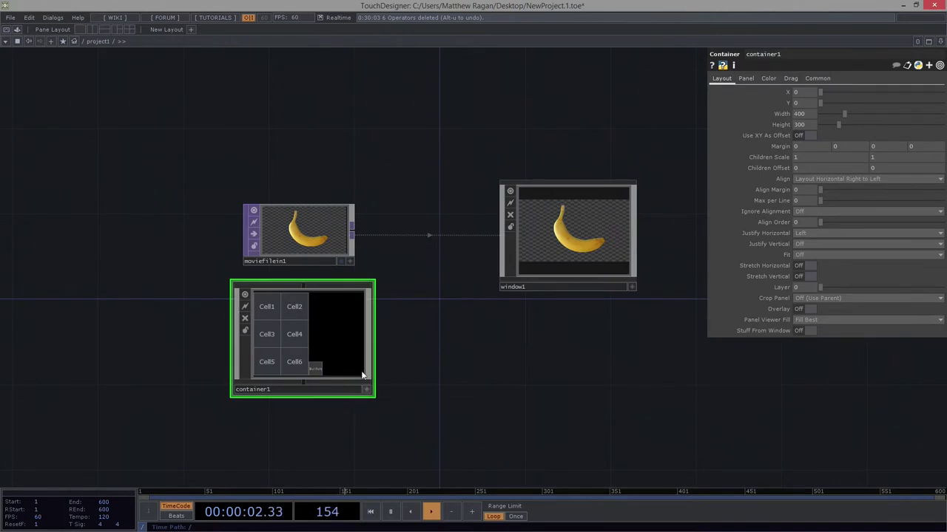
drag(338, 288, 345, 371)
click(526, 97)
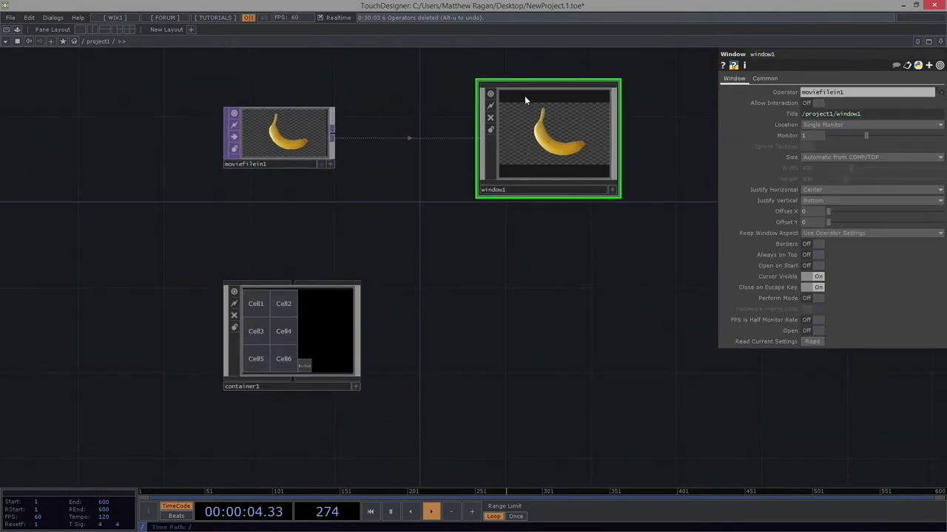
key(ctrl+c)
key(ctrl+v)
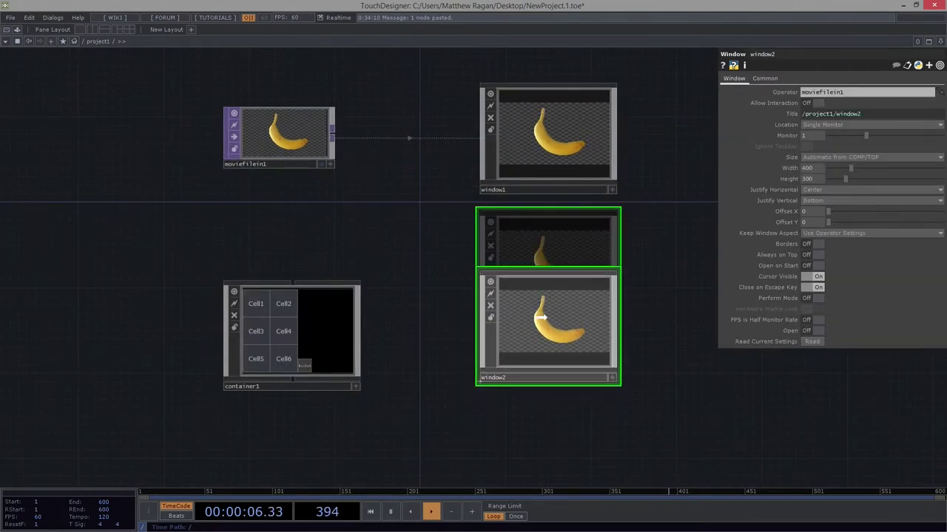
click(520, 375)
Assign container1 as window2's Operator and open window2's output window.
drag(289, 333, 545, 304)
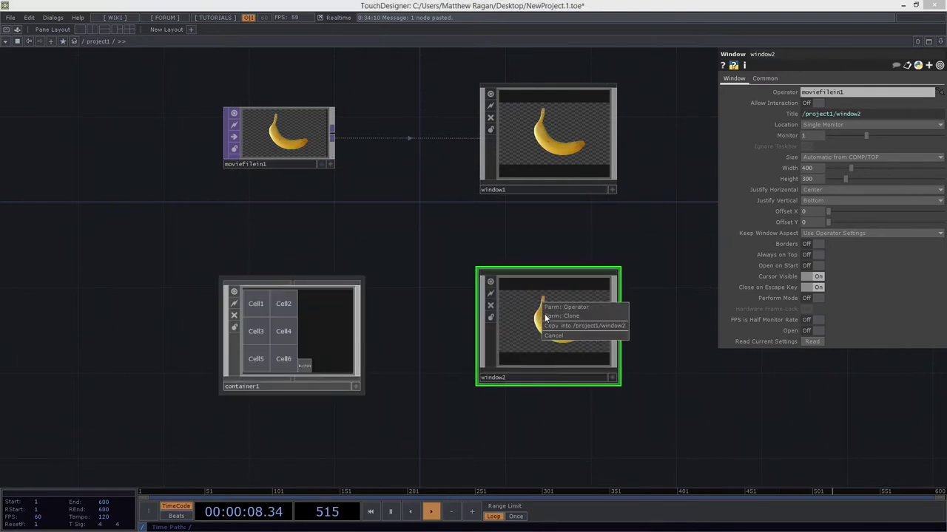
click(564, 306)
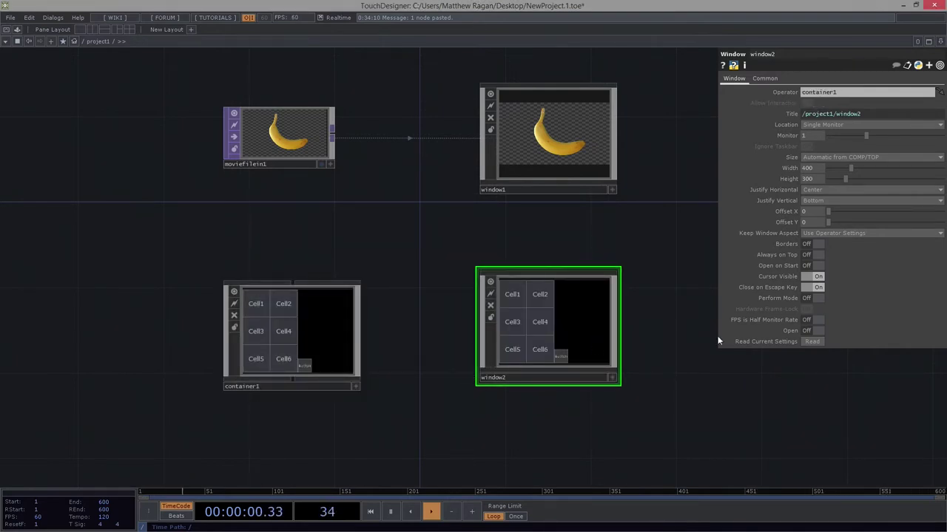
click(807, 332)
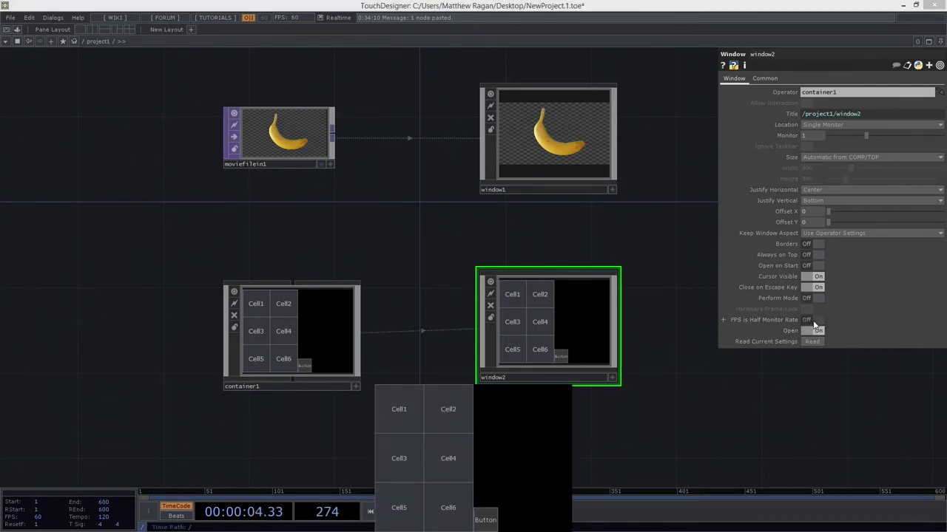
Close window2's output window, turn on its Borders, and reopen the output, placing it over container1.
click(812, 330)
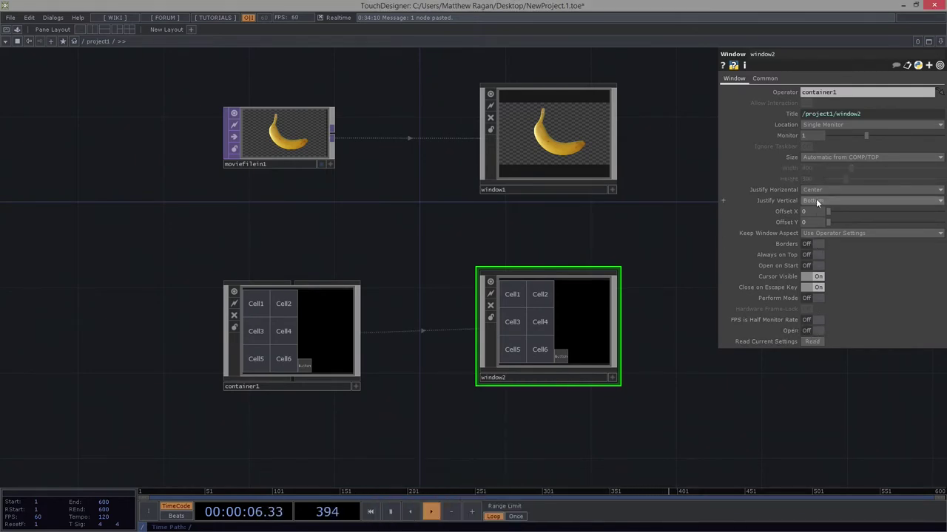
click(814, 331)
drag(431, 378, 388, 168)
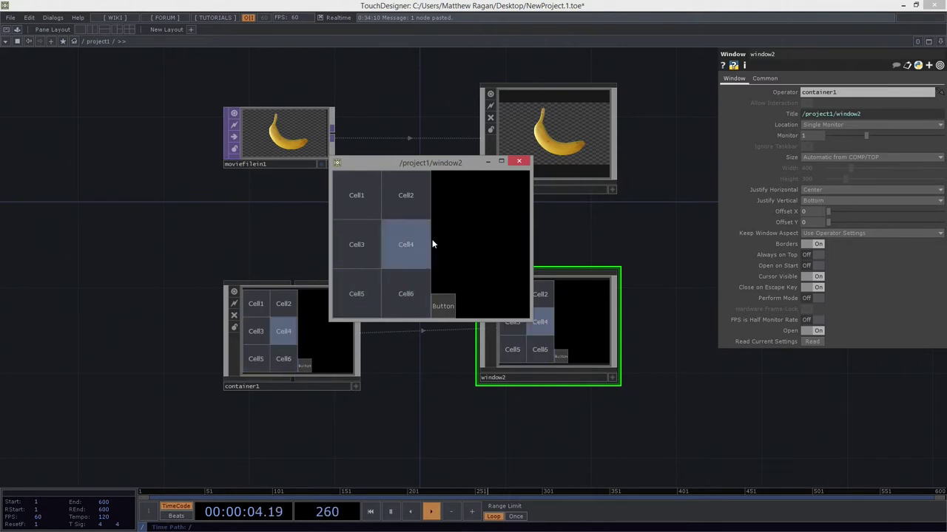
drag(406, 162, 203, 267)
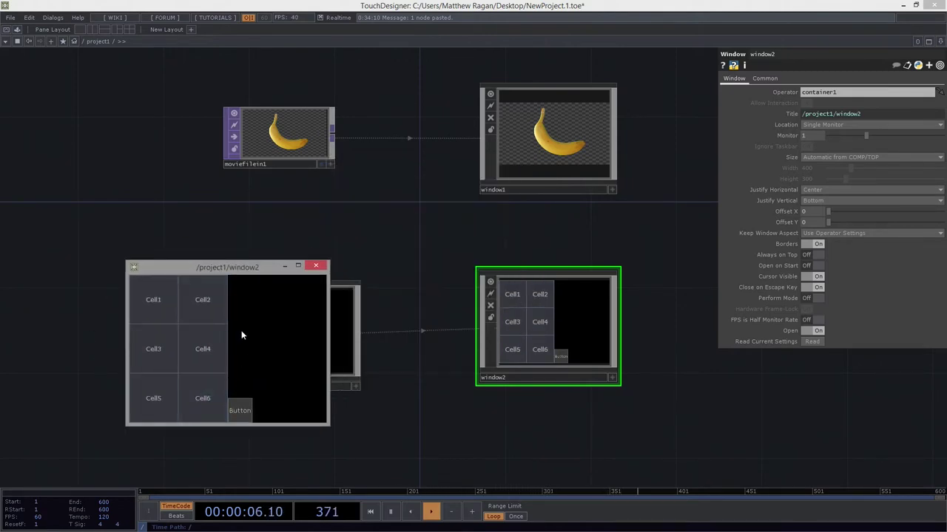
Turn on Borders for window1 and open its output window with the banana image.
click(578, 127)
right_click(578, 127)
click(645, 122)
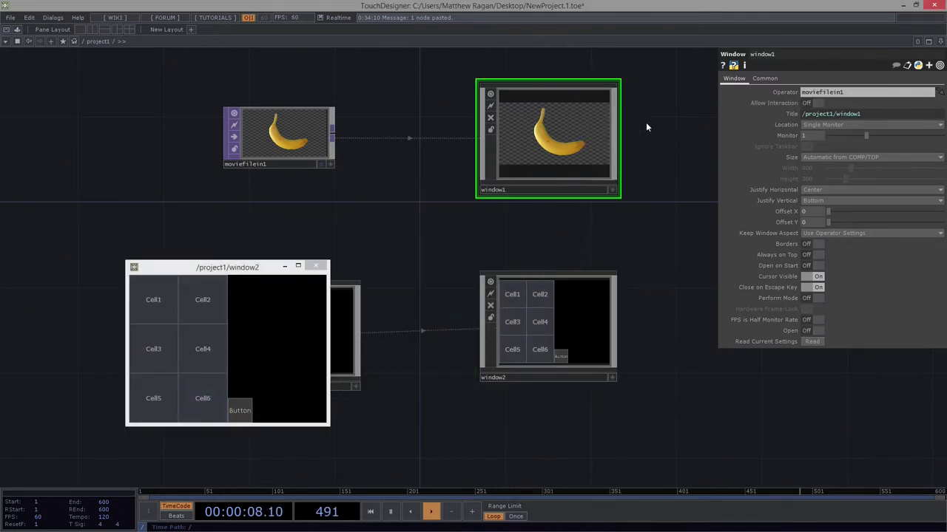
click(811, 330)
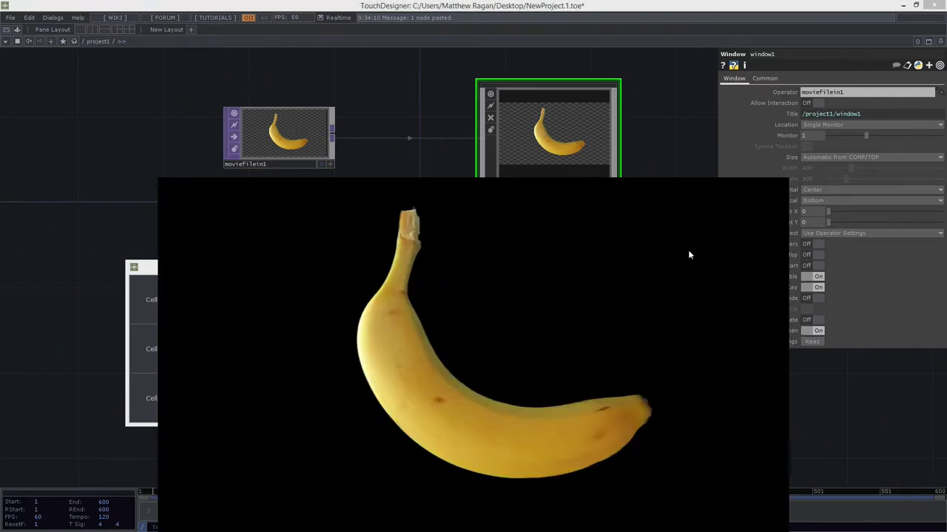
click(811, 330)
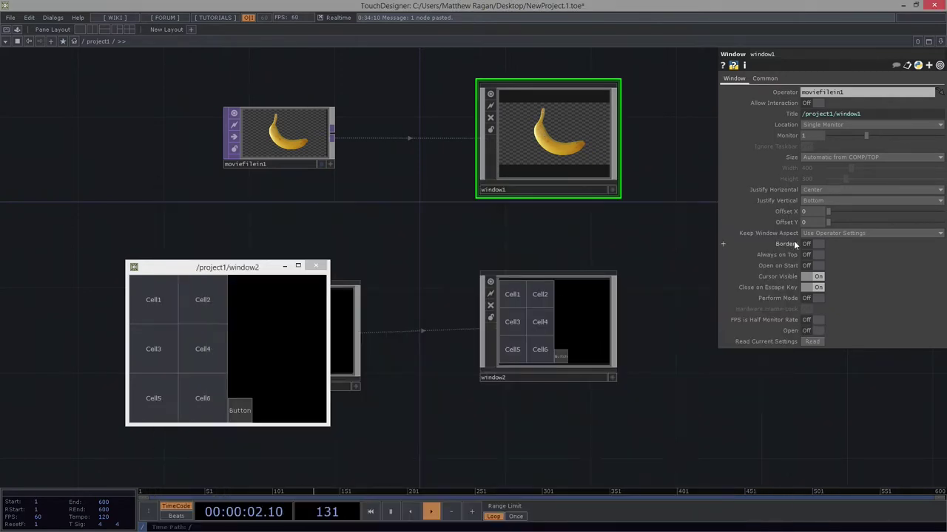
click(810, 244)
click(807, 328)
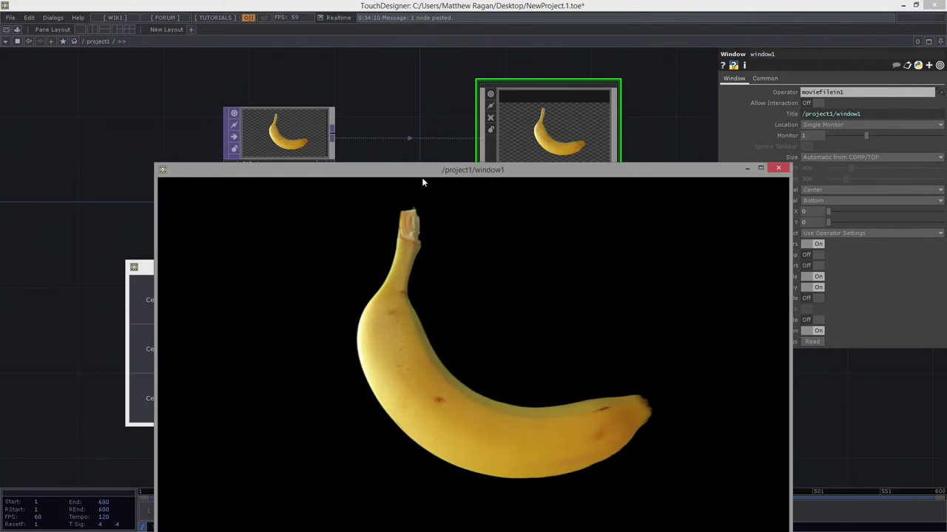
Arrange the window1 and window2 output windows side by side above the network without overlapping.
drag(422, 182, 528, 44)
drag(185, 267, 91, 75)
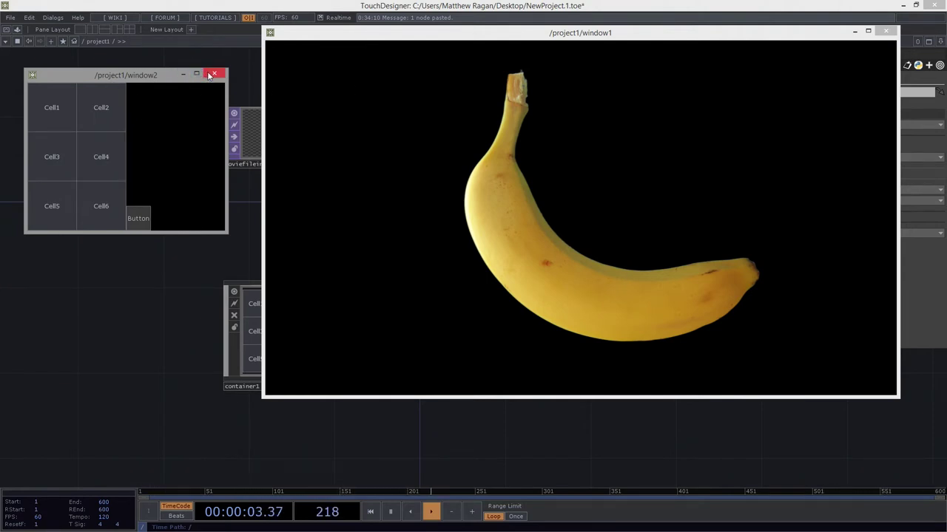
drag(442, 39, 426, 94)
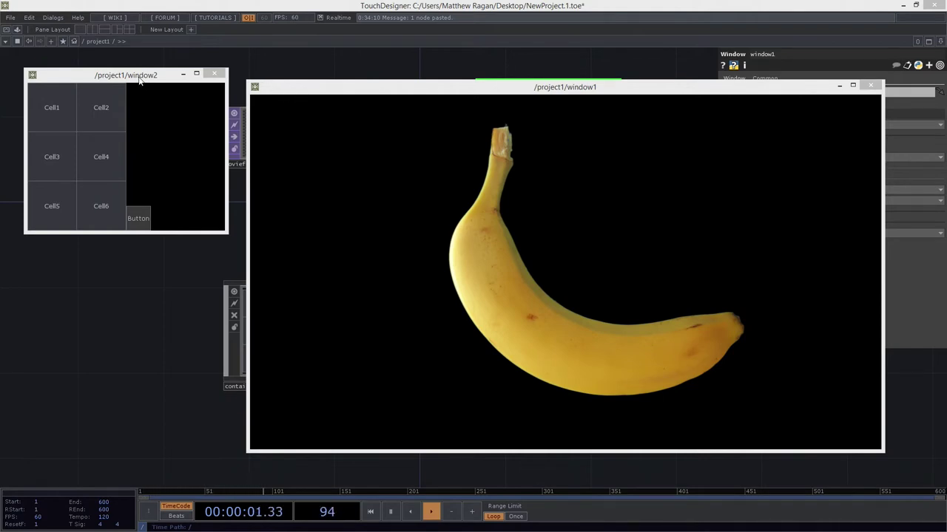
drag(139, 81, 144, 102)
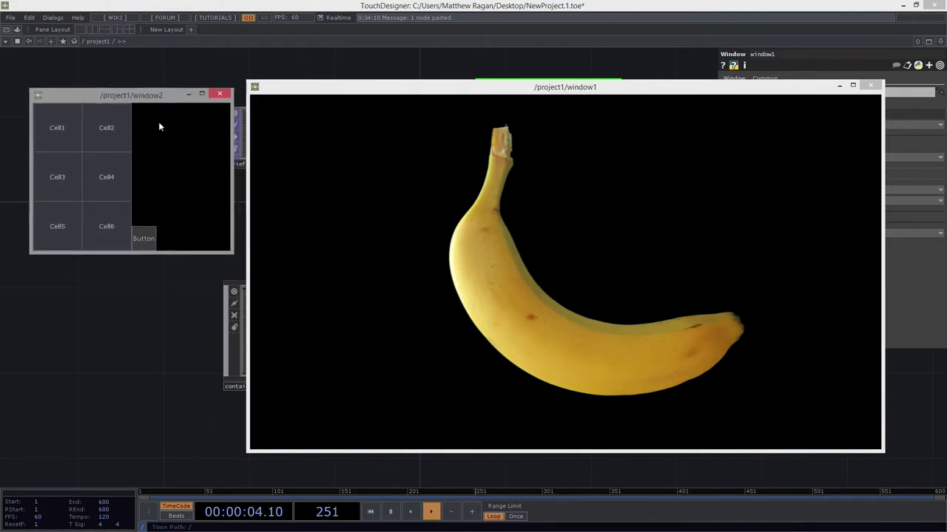
Move and switch between the two output windows while checking the frame rate, and test window2's cells and button.
drag(156, 102, 256, 184)
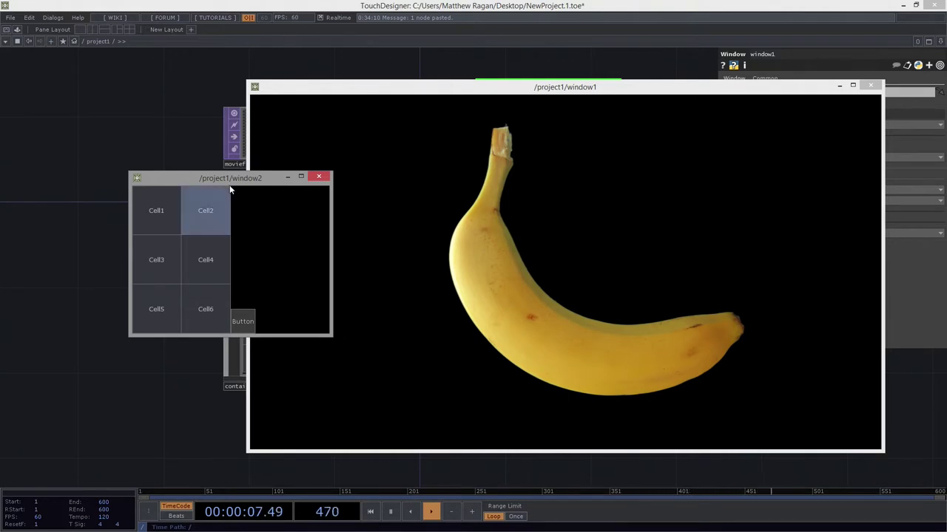
drag(229, 184, 119, 113)
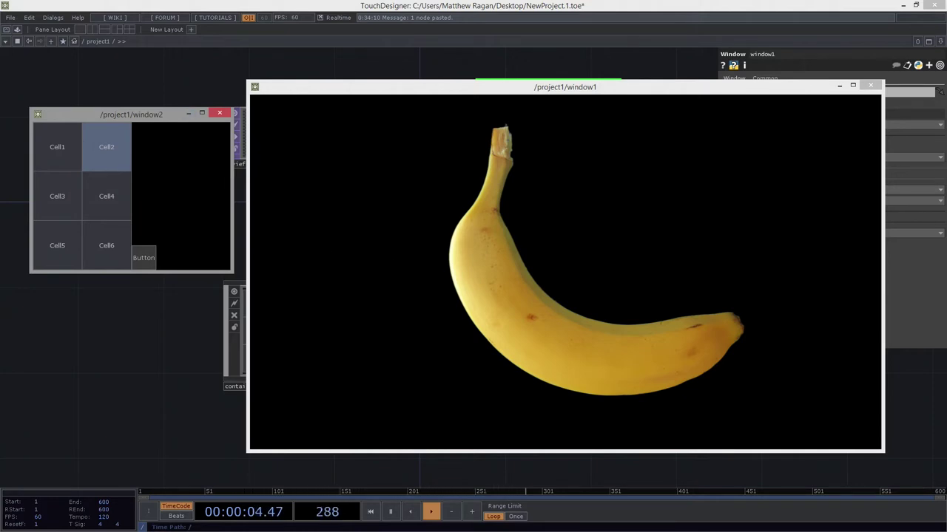
drag(147, 117, 114, 99)
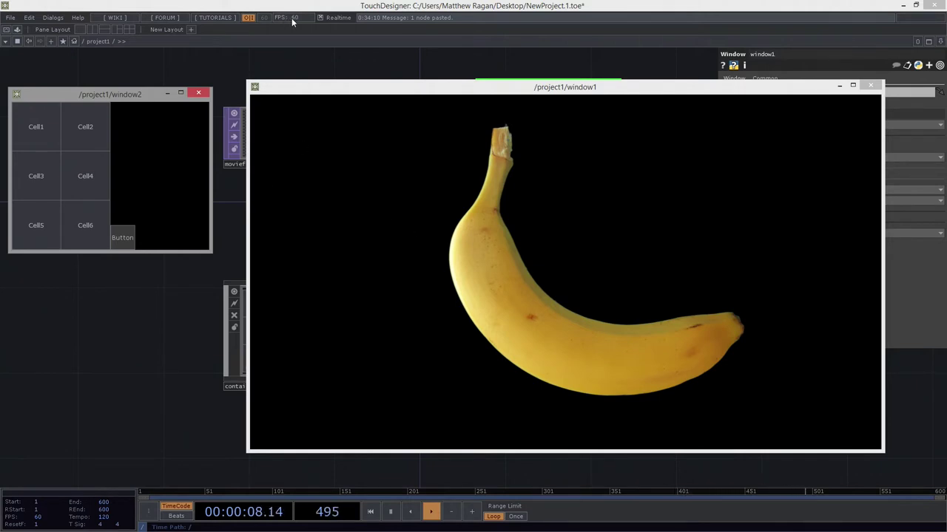
mouse_move(332, 90)
mouse_down()
mouse_move(342, 101)
mouse_move(331, 101)
mouse_up()
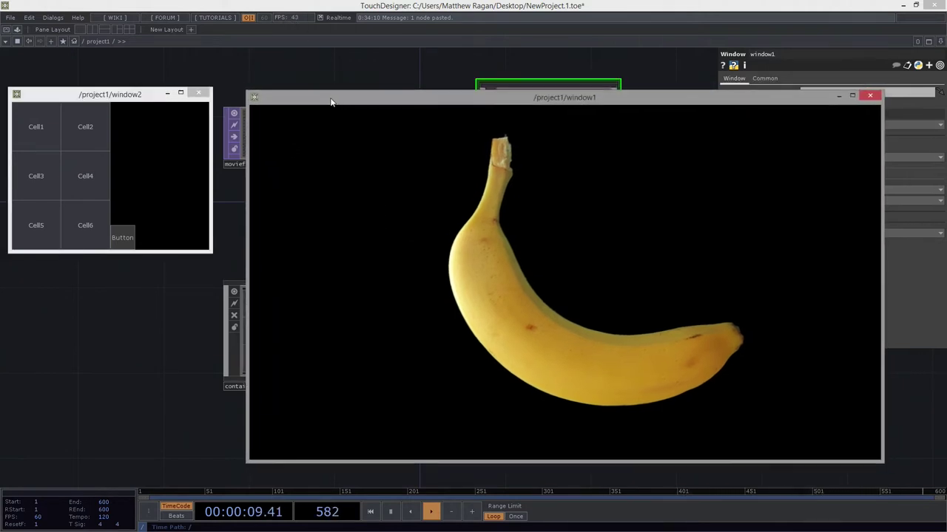
key(alt+F4)
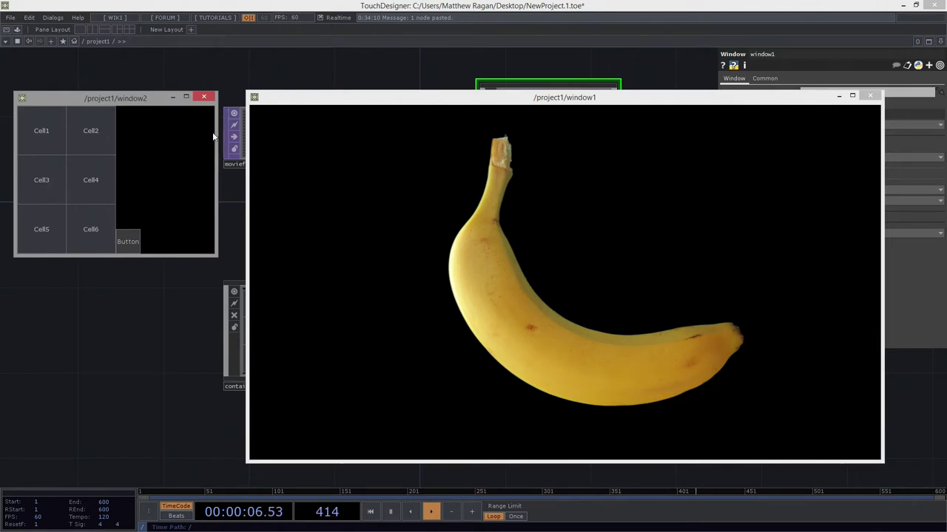
click(275, 100)
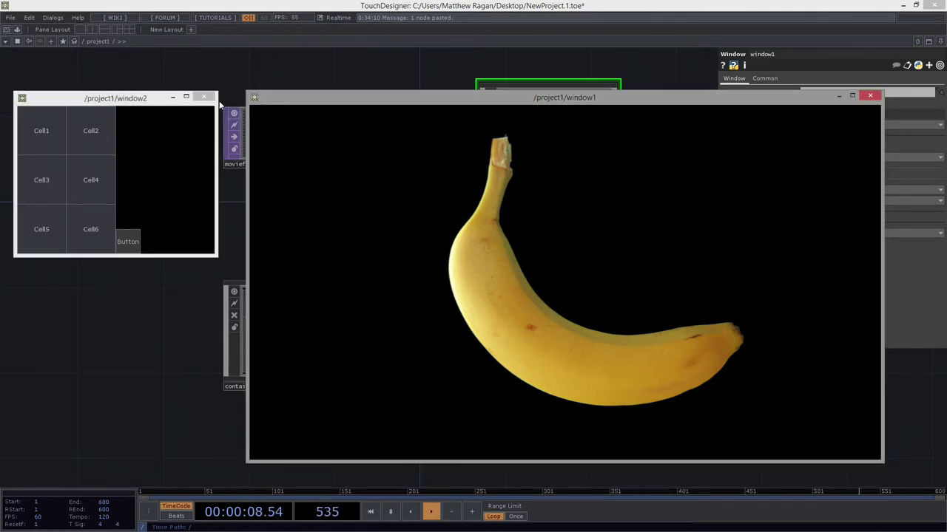
click(178, 99)
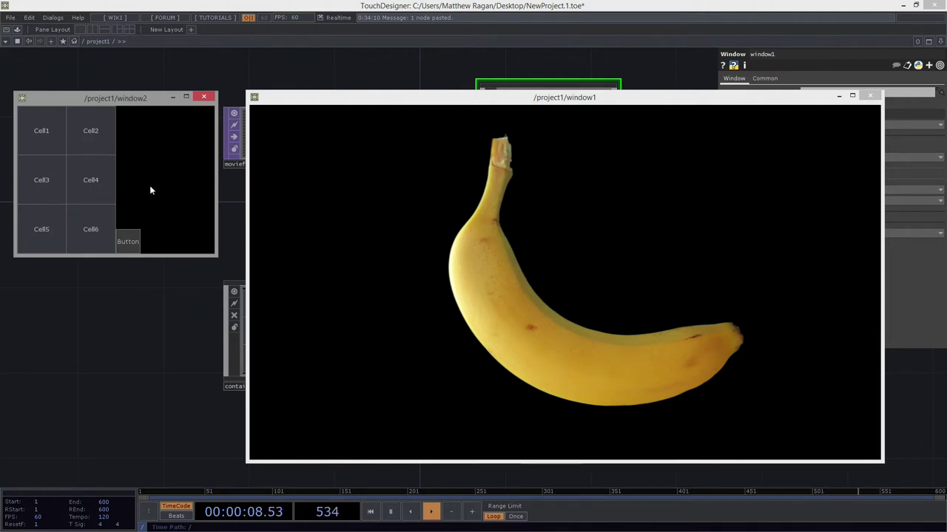
click(88, 186)
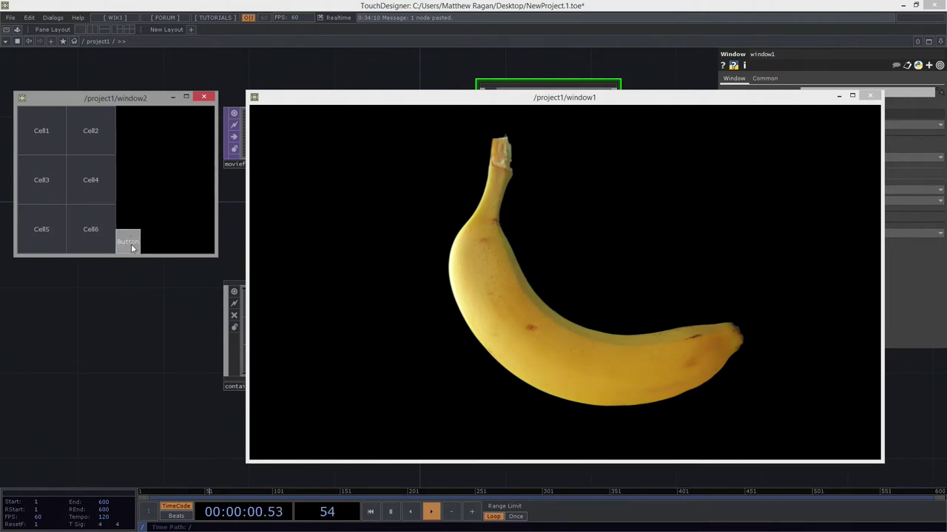
Close both output windows and move container1 up slightly to line it up with window2.
click(204, 97)
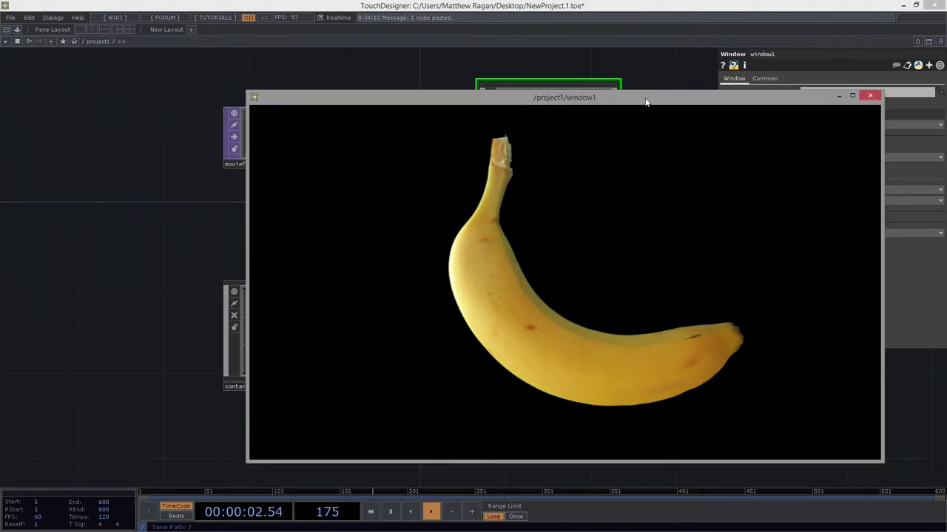
click(869, 97)
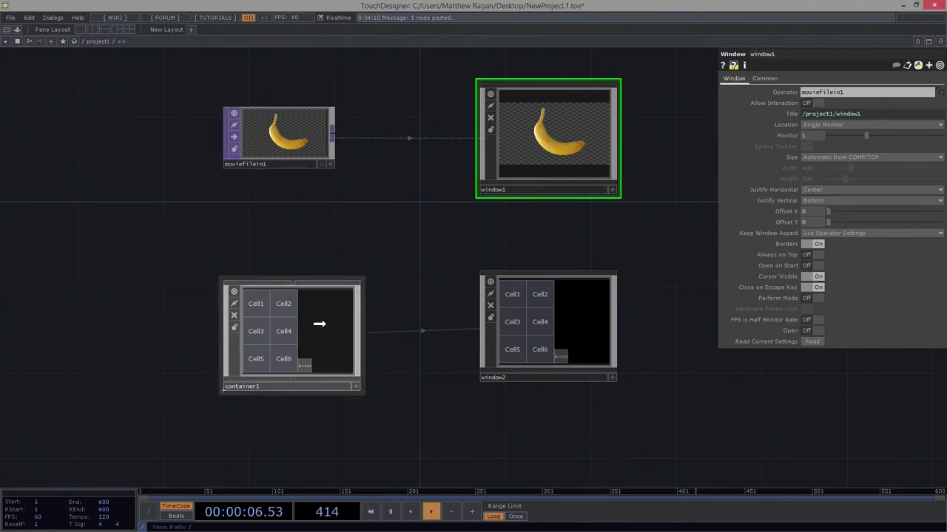
drag(313, 321, 316, 312)
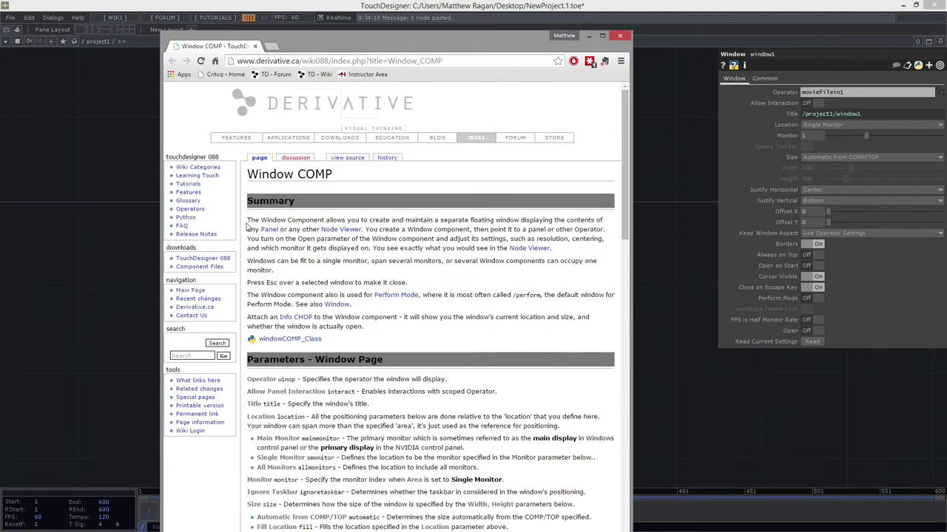
click(199, 355)
text(system)
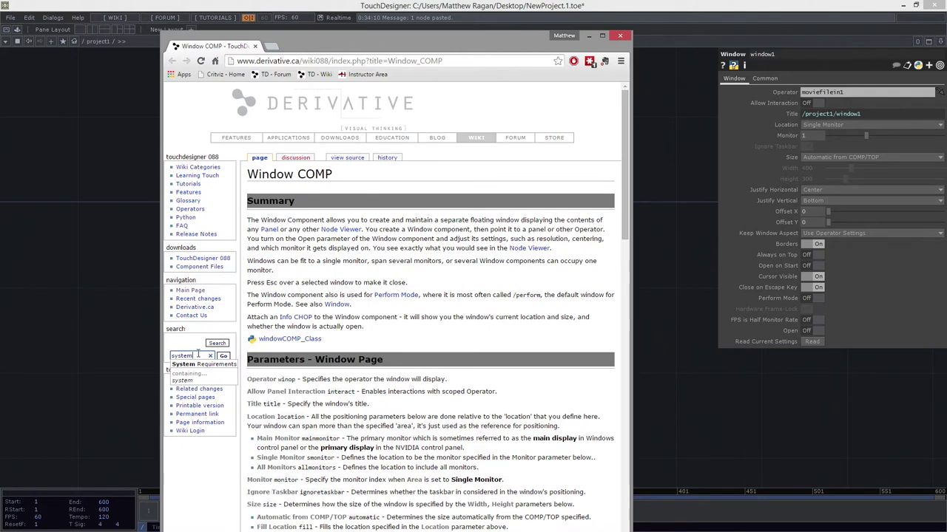
key(BackSpace)
key(BackSpace)
key(BackSpace)
key(BackSpace)
key(BackSpace)
key(BackSpace)
Search the Derivative wiki for Optimization and open the Optimize article through the TouchDesigner Performance Optimization result.
text(optim)
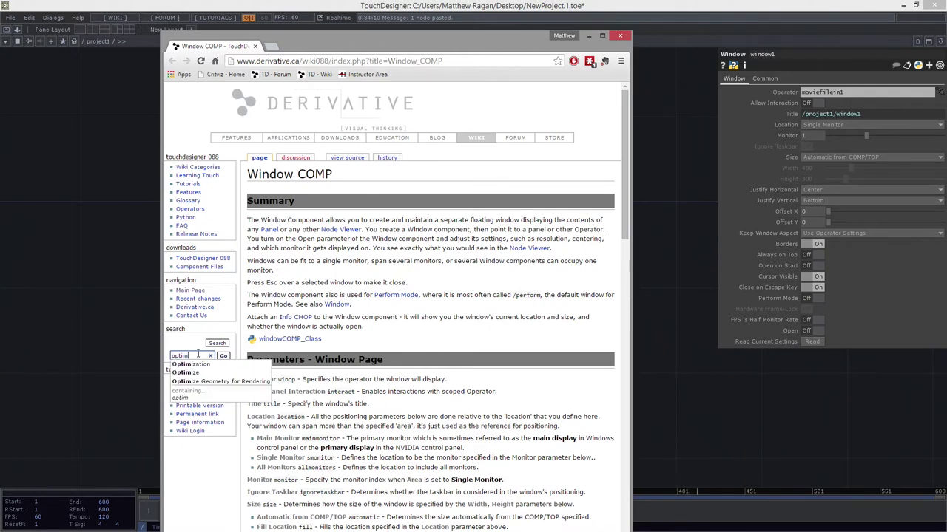
click(191, 364)
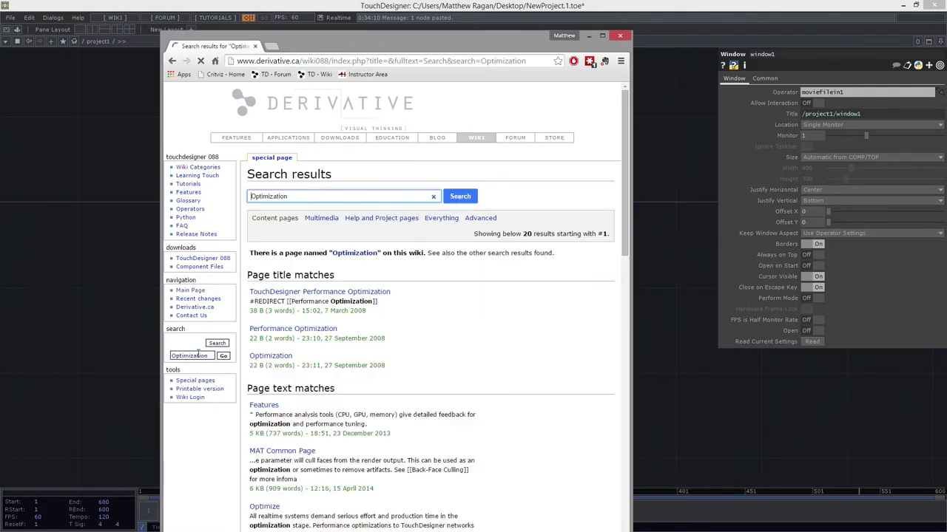
click(366, 292)
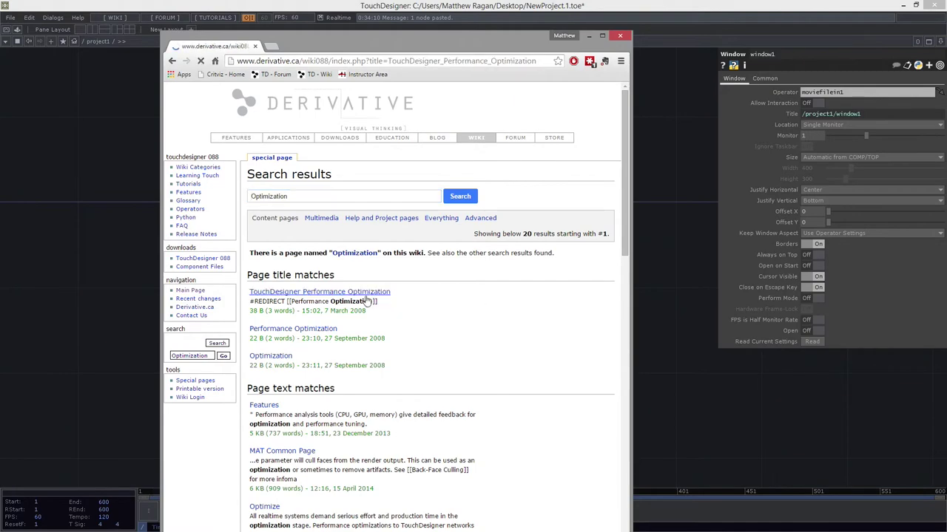
drag(470, 34, 471, 6)
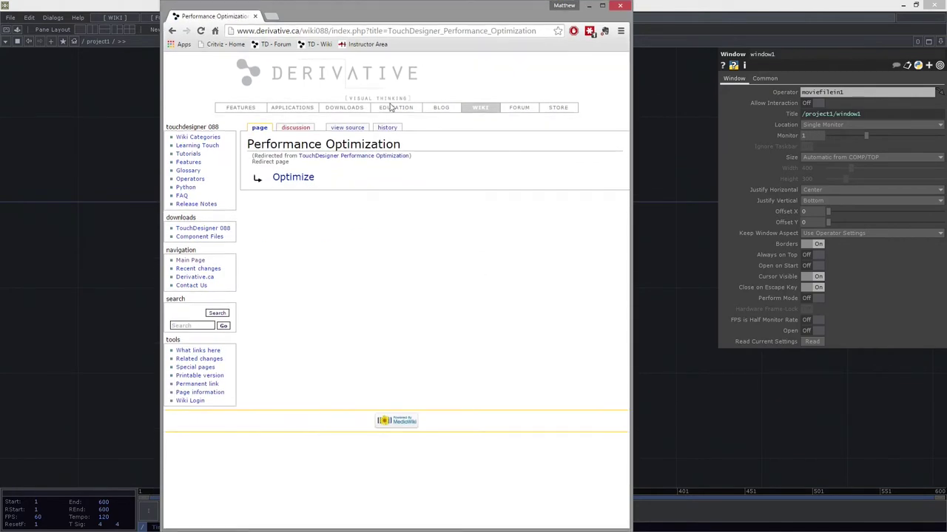
click(306, 178)
Skim the Optimize article's advice on bottlenecks and CPU, GPU and memory usage, and close the browser window.
scroll(354, 272, down, 10)
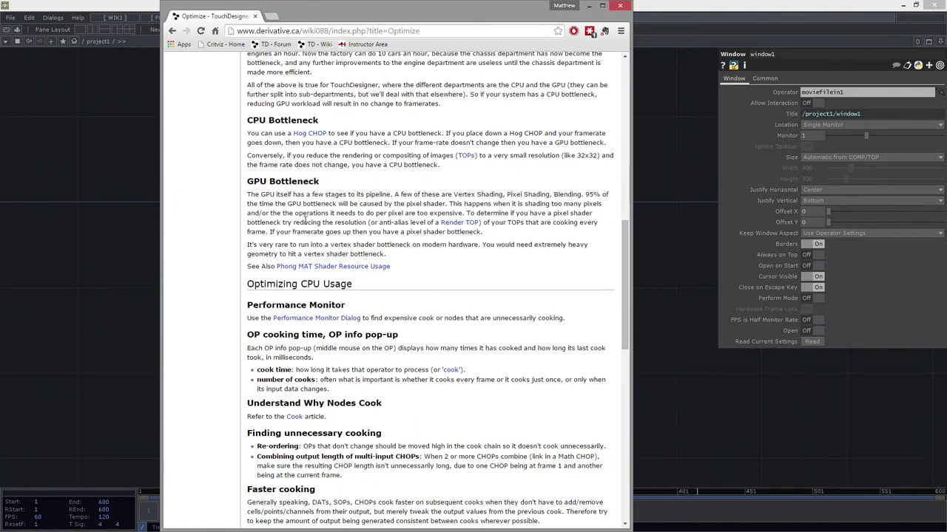
scroll(305, 220, down, 15)
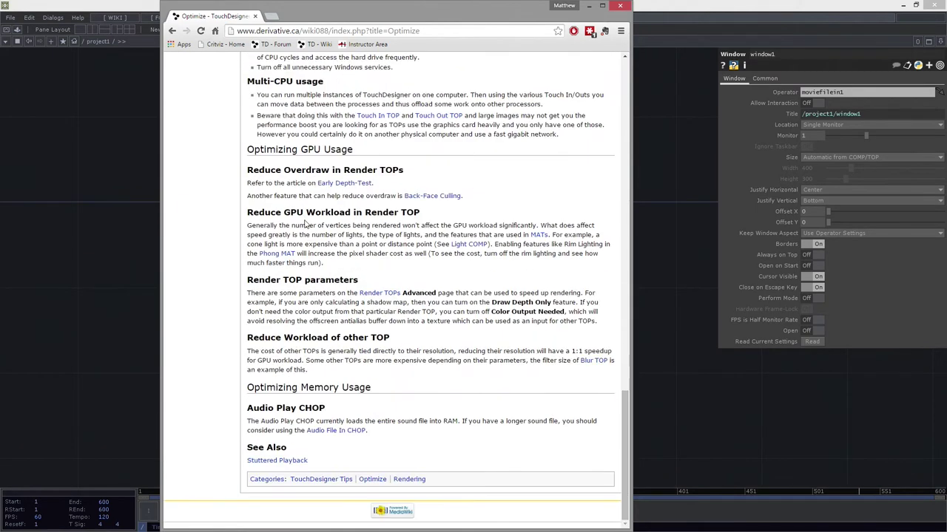
scroll(343, 272, up, 8)
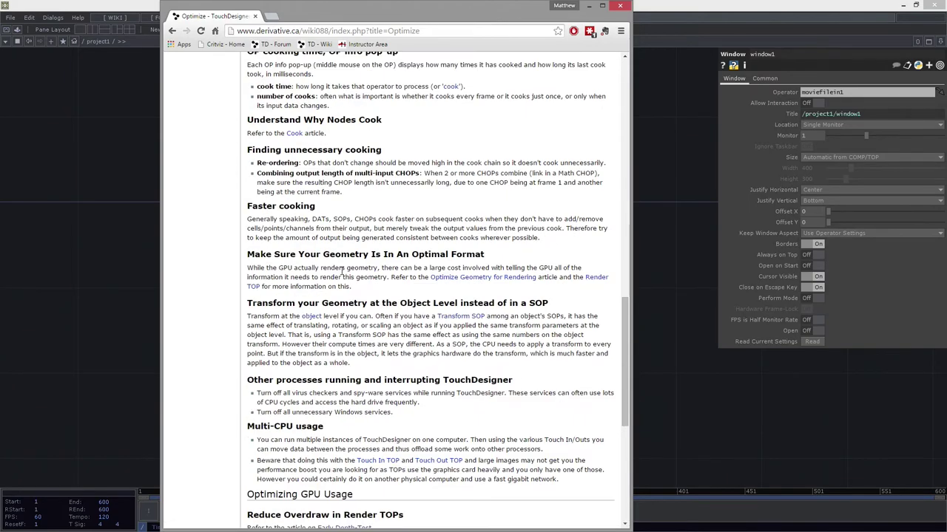
scroll(343, 271, up, 10)
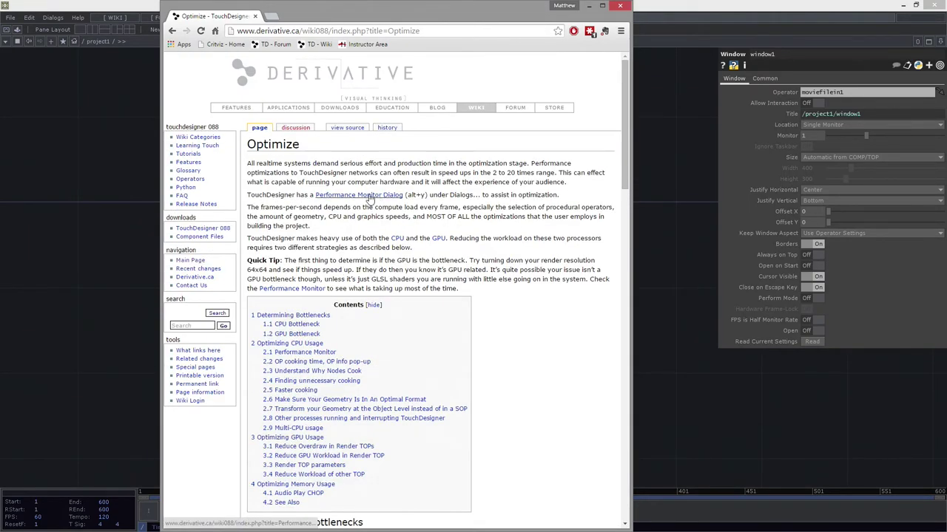
click(620, 7)
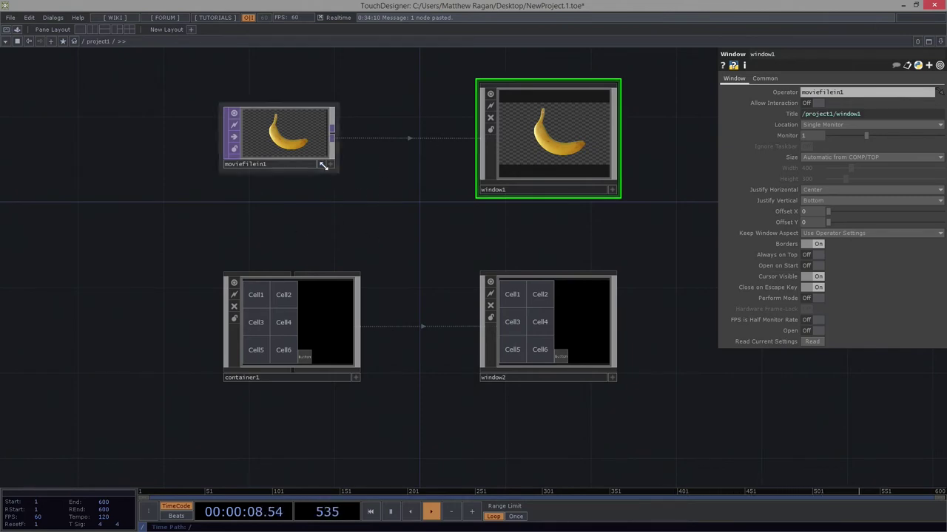
Leave the project1 network and go up to the root network level.
right_click(571, 297)
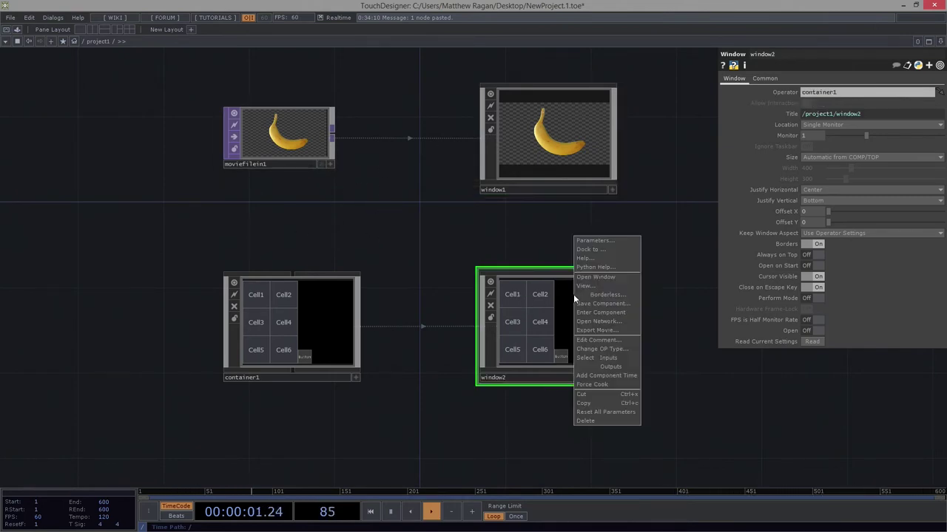
click(467, 254)
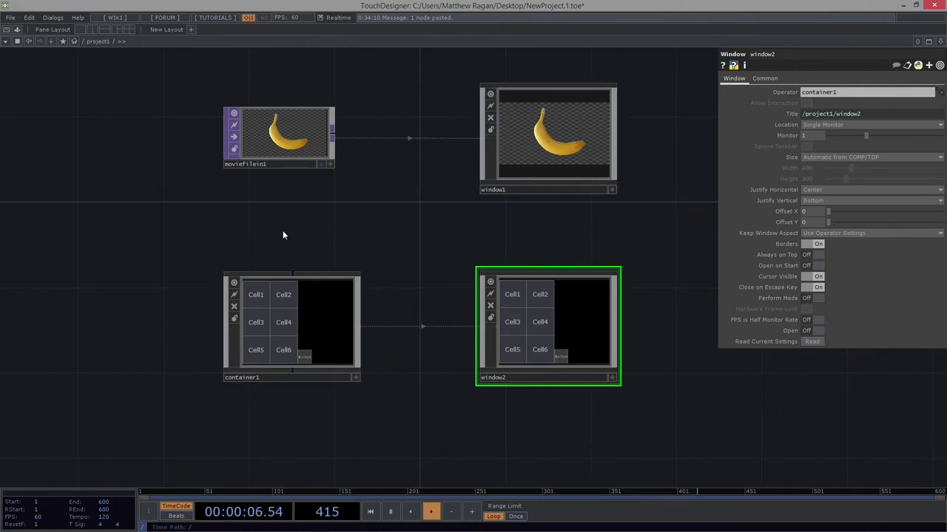
drag(282, 235, 379, 221)
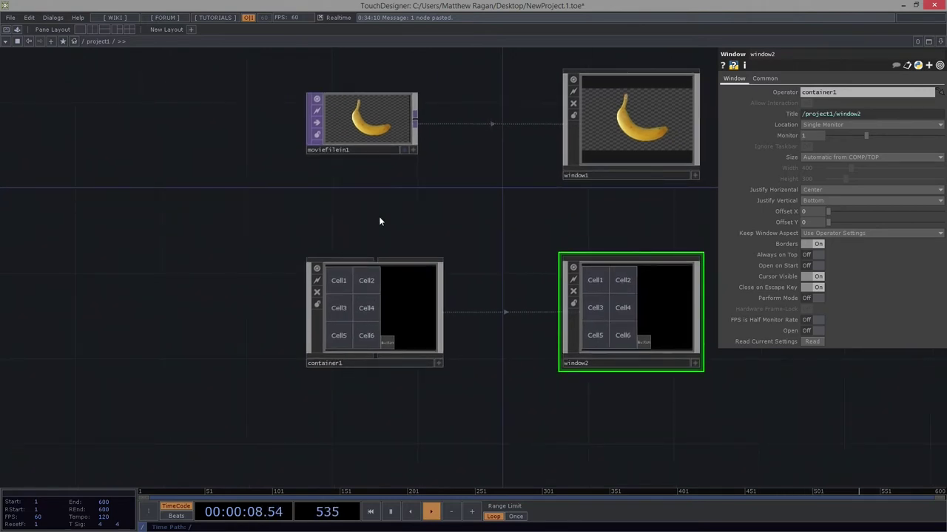
scroll(379, 221, down, 10)
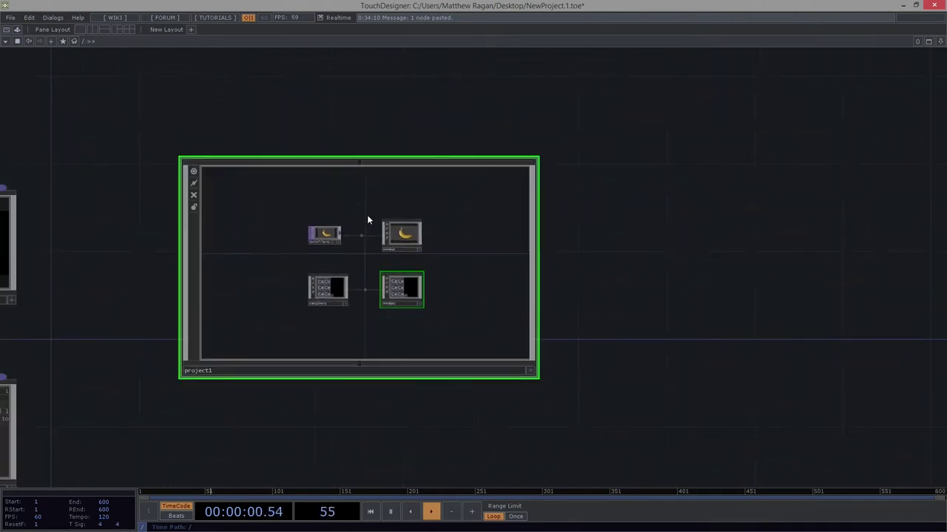
Show the parameters at the root level and select the perform Window COMP to review its Window settings.
key(p)
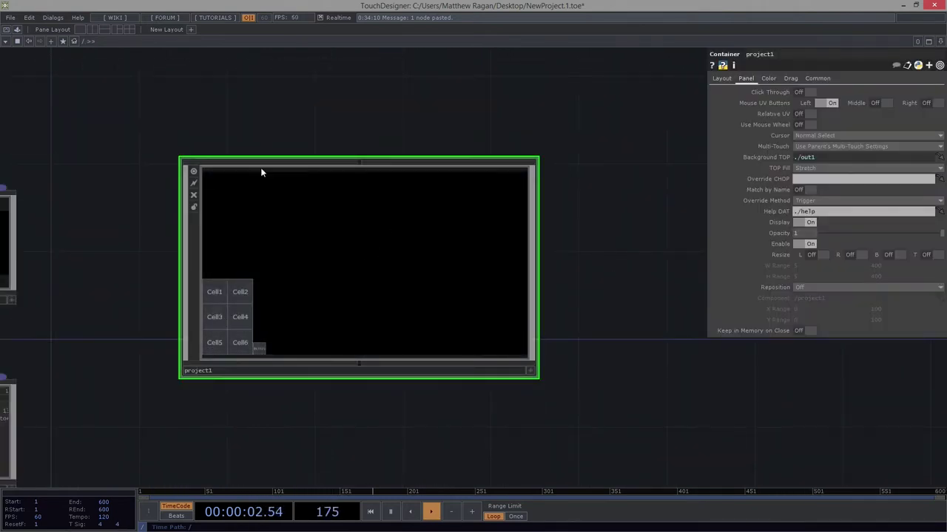
drag(81, 187, 211, 156)
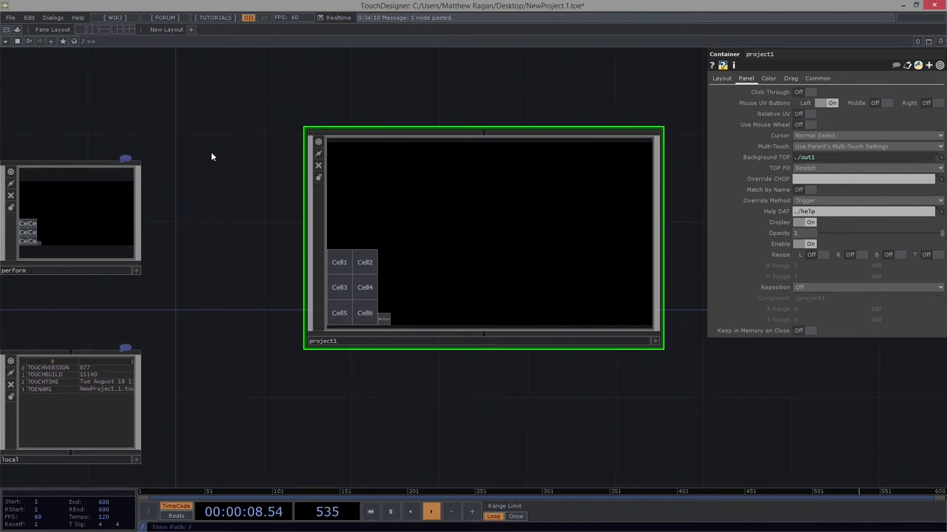
drag(298, 178, 428, 197)
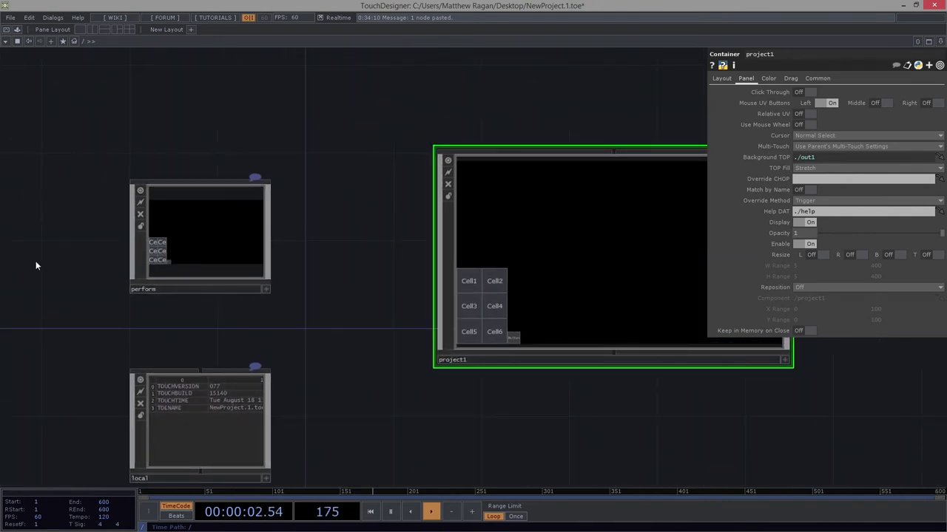
click(238, 205)
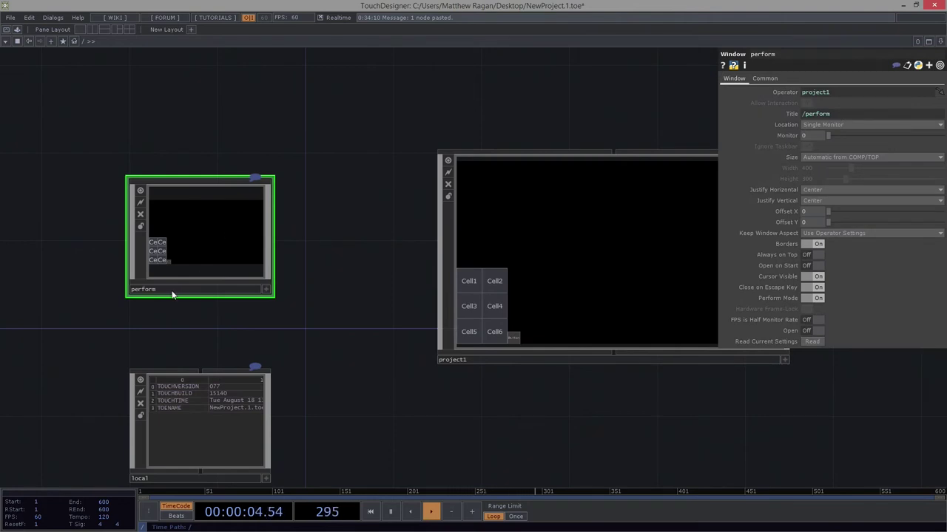
scroll(261, 167, down, 8)
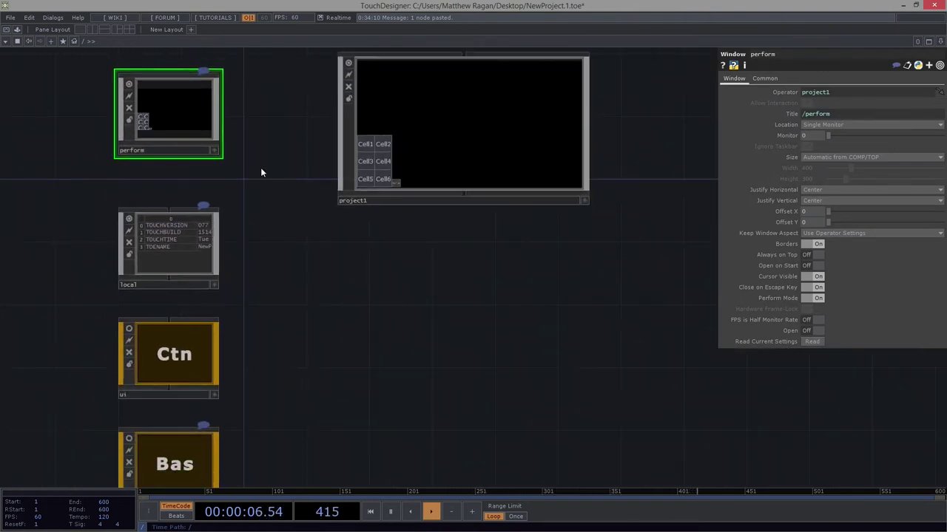
scroll(132, 198, up, 8)
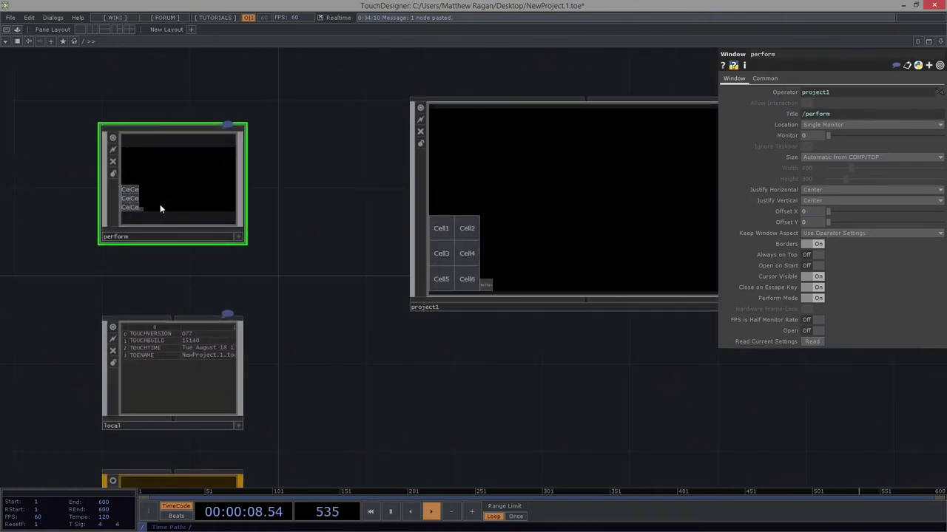
middle_drag(133, 208, 160, 239)
scroll(159, 240, up, 3)
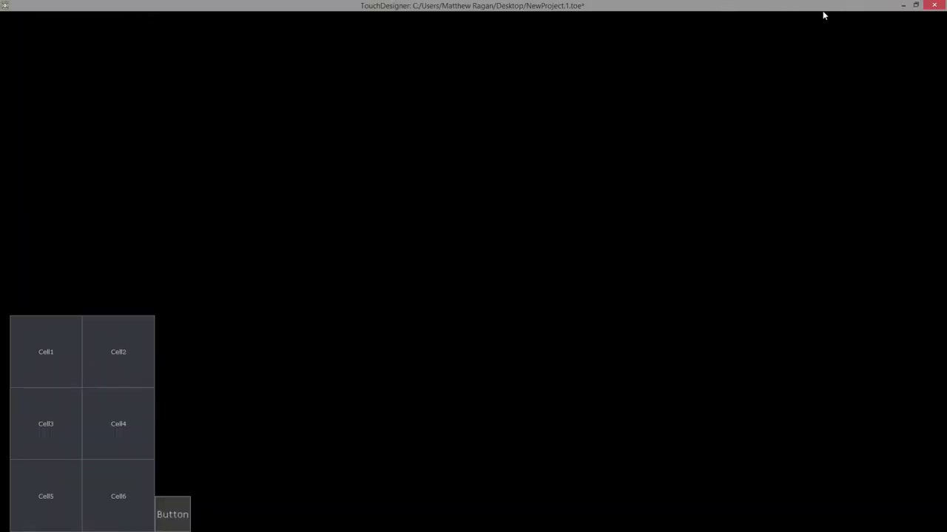
Leave perform mode, open it once more to view the output window, and return to the network editor.
key(Escape)
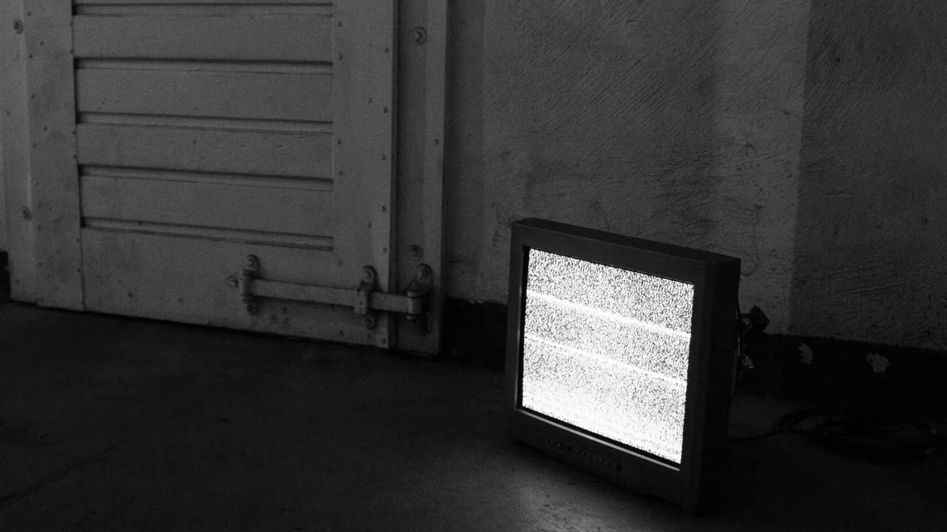
key(F1)
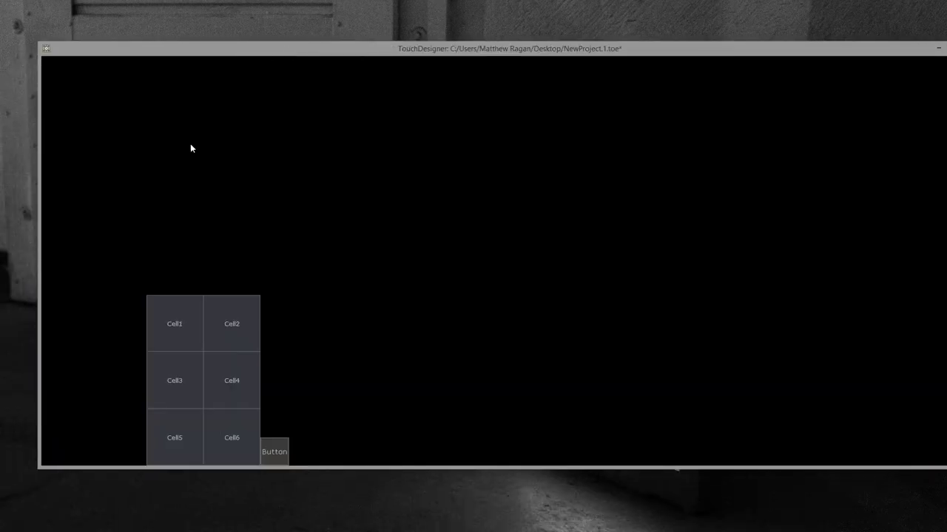
key(Escape)
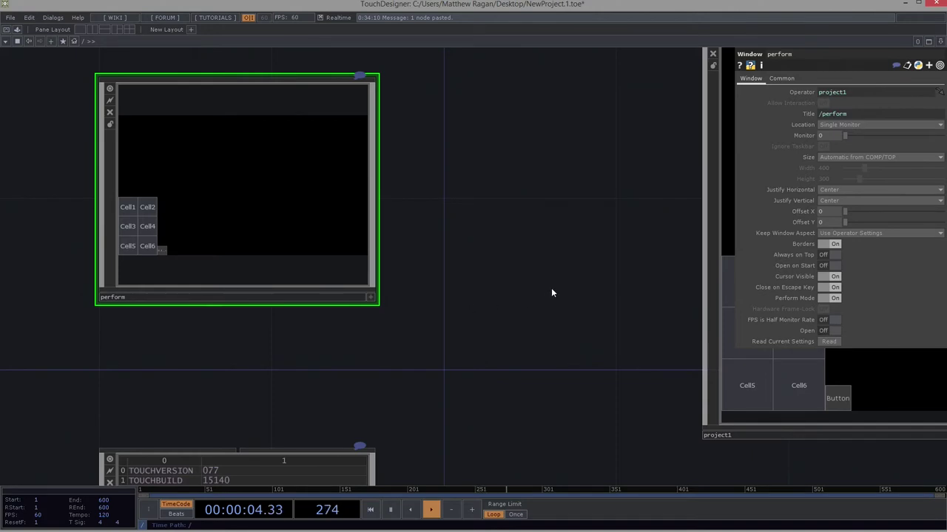
Set the perform Window COMP's Monitor to 1, preview the output in perform mode, and return to the network editor.
drag(551, 288, 517, 295)
scroll(451, 325, down, 3)
drag(452, 325, 406, 341)
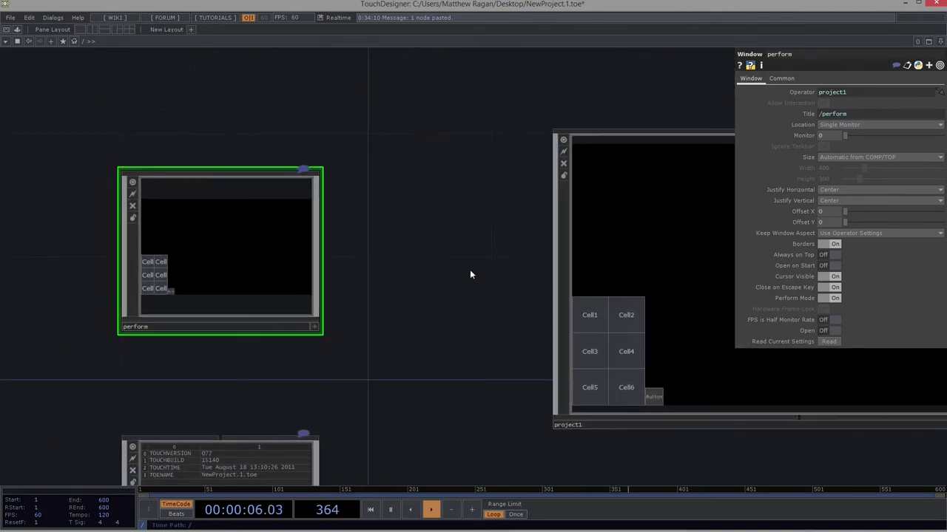
click(822, 136)
text(1)
key(Return)
click(5, 31)
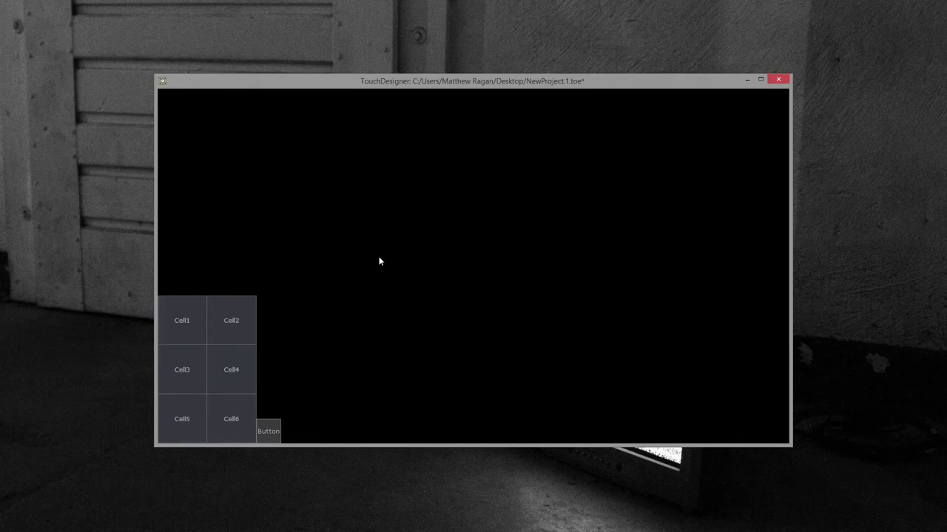
key(Escape)
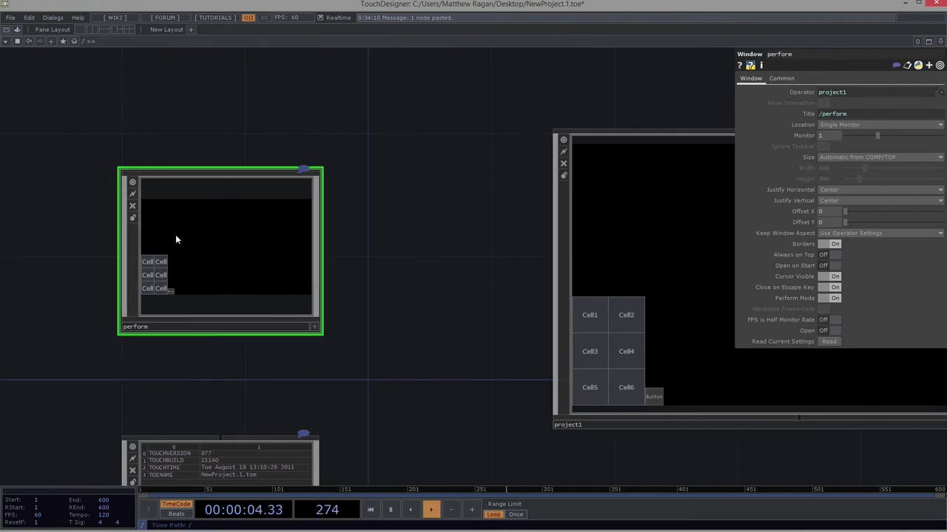
Inspect window2's parameters inside project1 and return to the root network level.
double_click(580, 304)
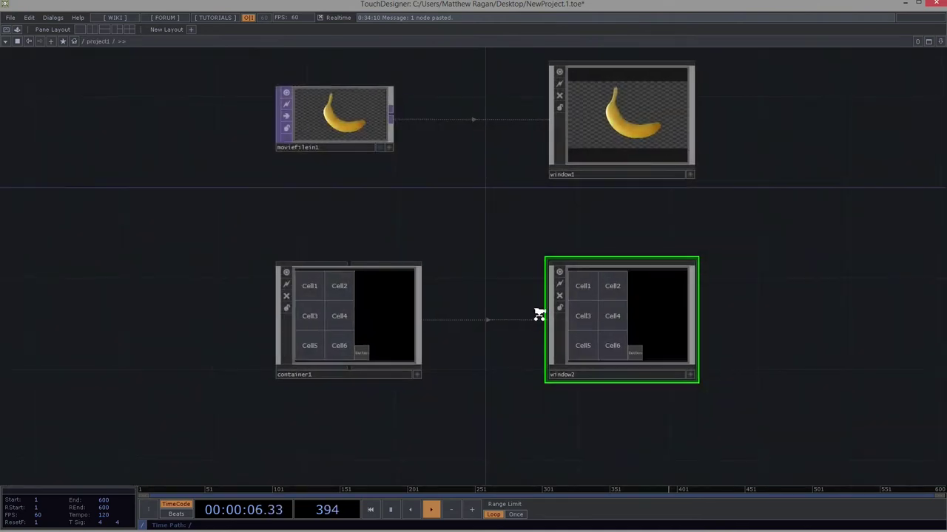
key(p)
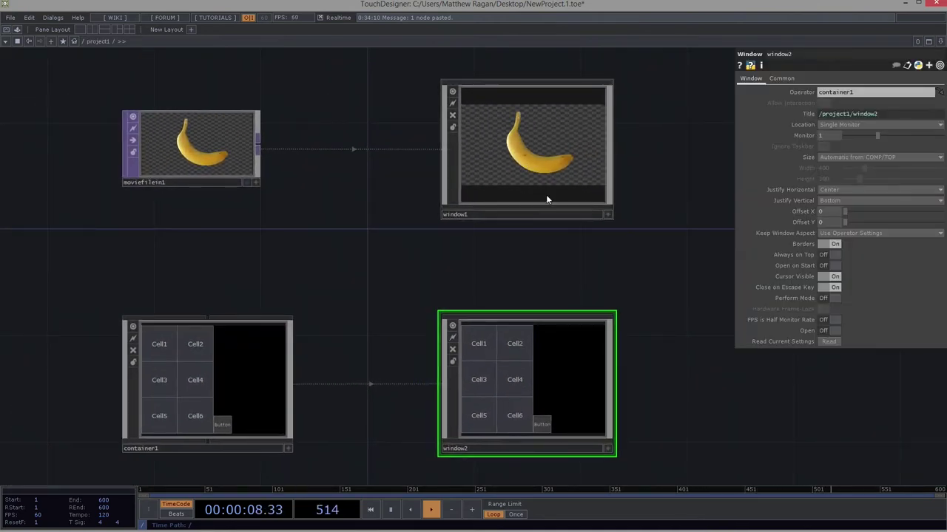
key(u)
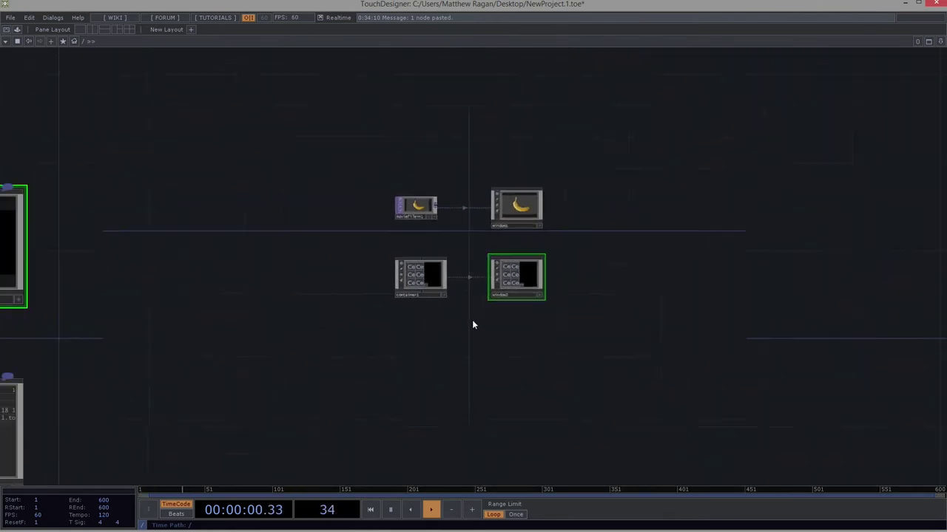
Bring the perform Window COMP into view, preview its output in perform mode, and exit perform mode.
click(347, 232)
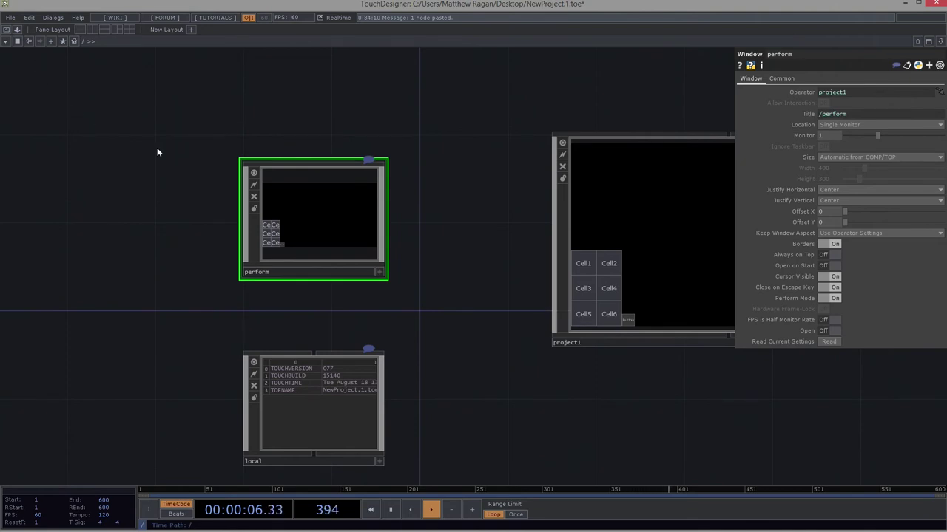
click(6, 31)
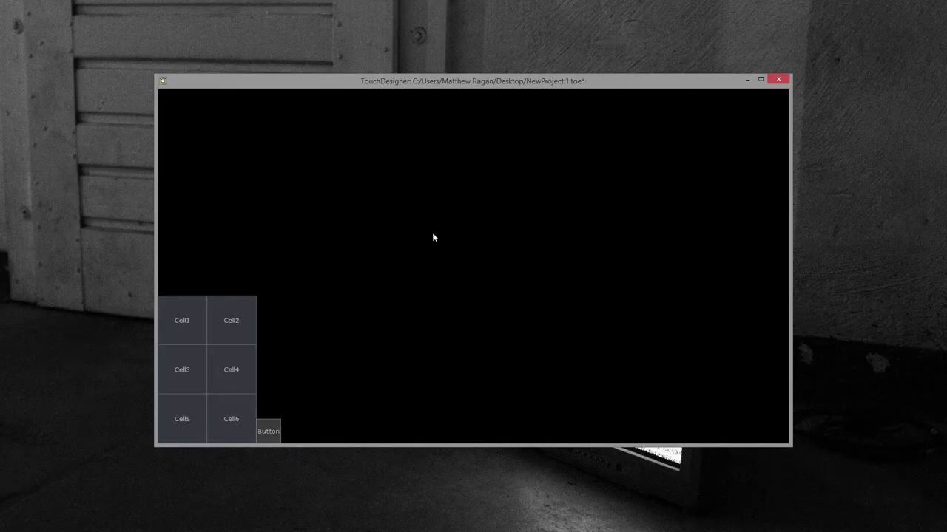
key(Escape)
Enter project1, review window2's Open on Start and other Window settings, and go back up to the root level.
drag(465, 309, 391, 285)
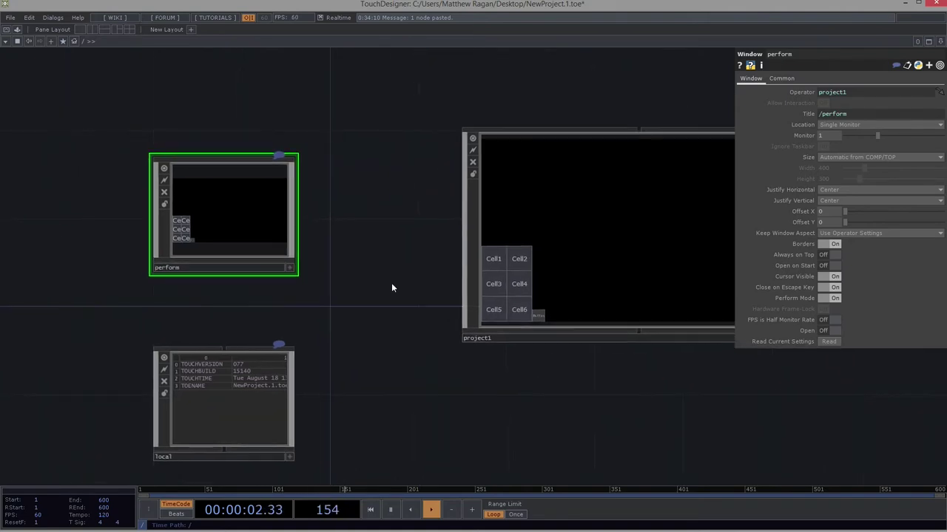
scroll(606, 252, up, 5)
key(p)
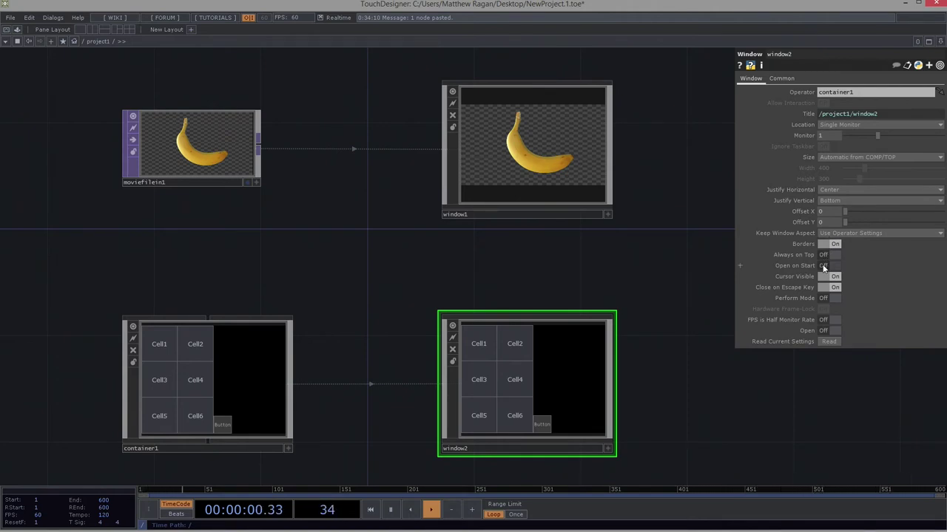
key(u)
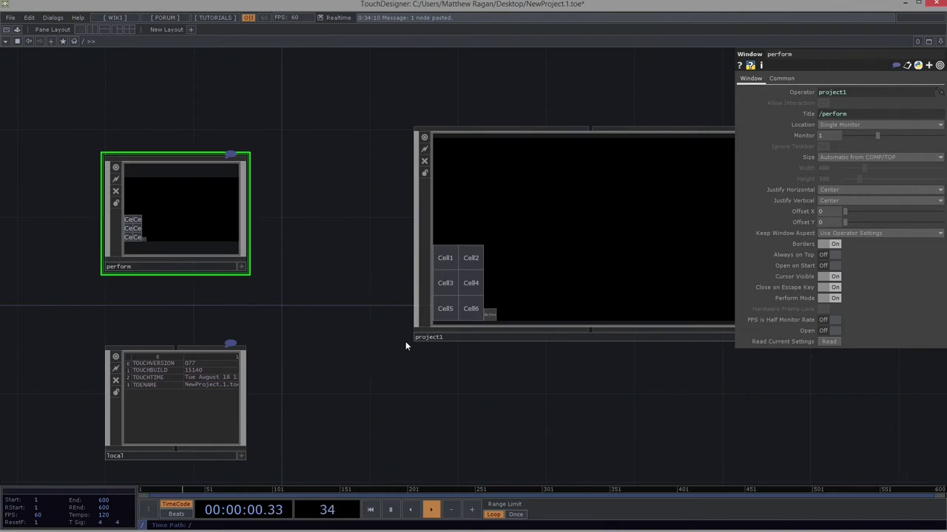
Go into project1, create a Noise CHOP and place it below container1.
scroll(368, 250, up, 5)
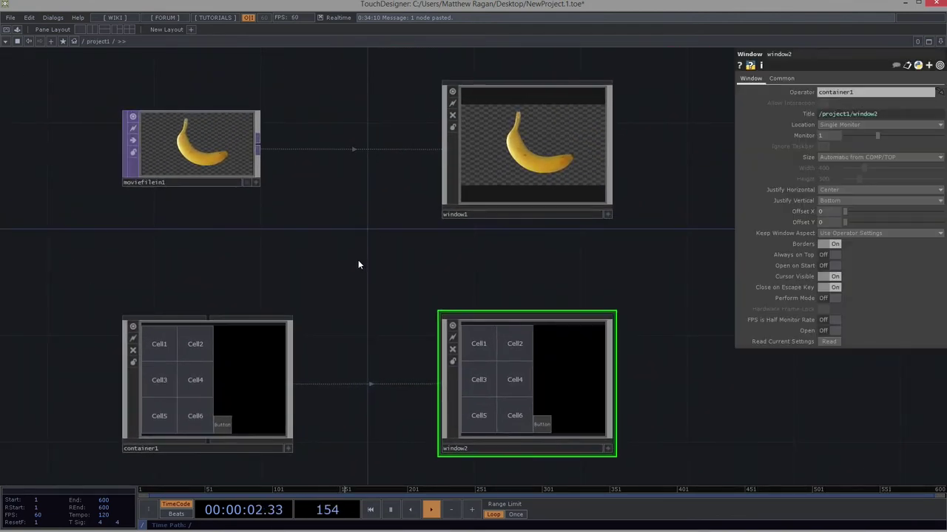
scroll(444, 251, down, 3)
key(Tab)
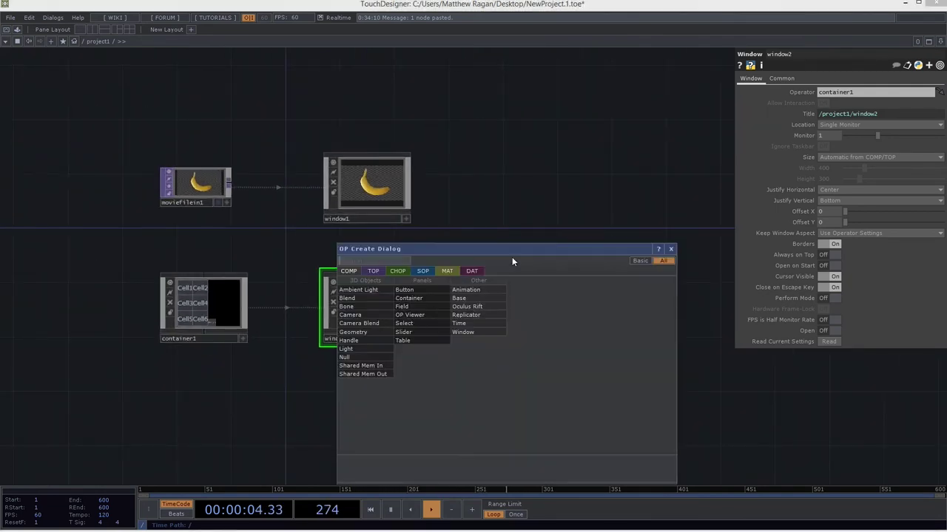
key(Tab)
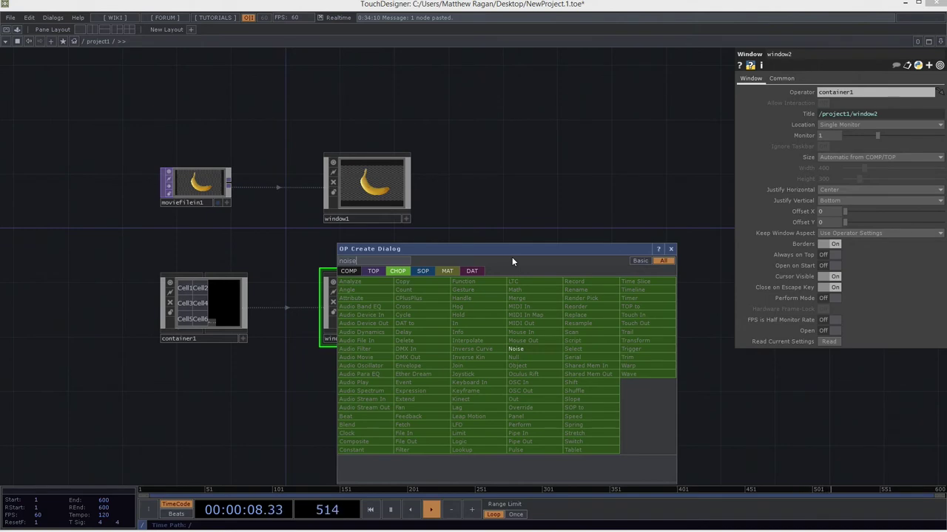
click(516, 349)
click(513, 220)
drag(516, 233, 206, 407)
scroll(274, 406, up, 5)
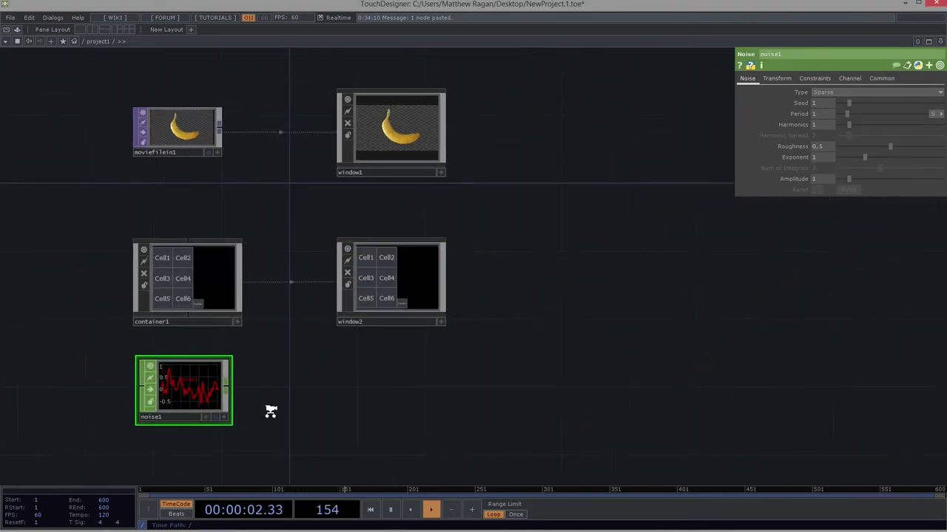
Set the third Translate value of the Noise CHOP to the expression absTime.seconds.
click(848, 78)
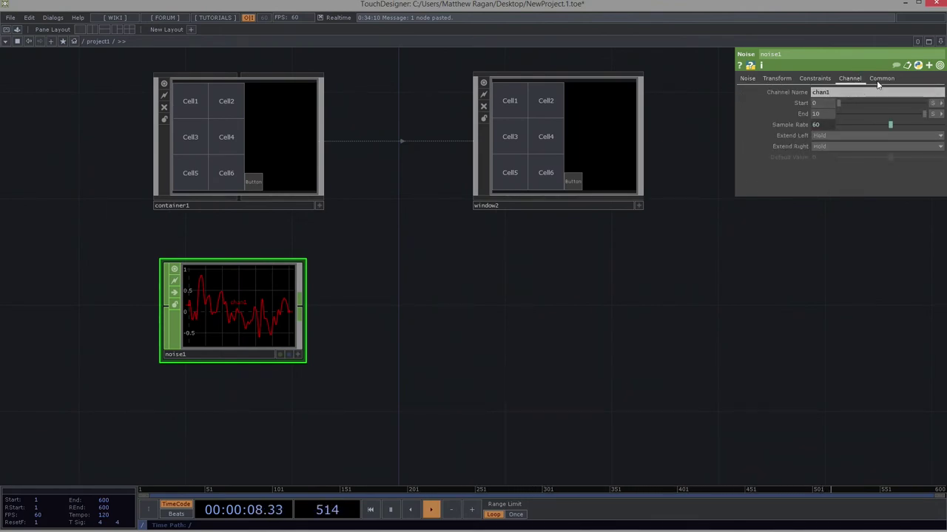
click(817, 79)
click(750, 79)
click(781, 79)
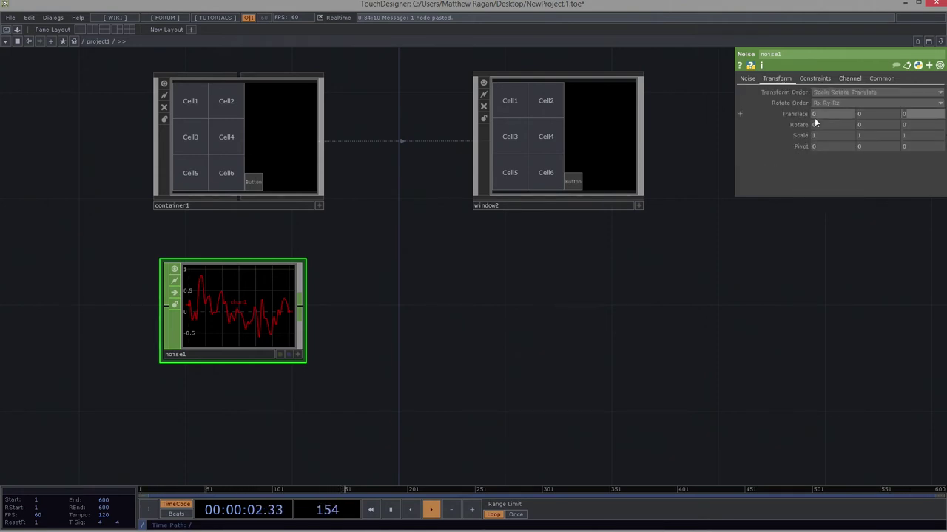
text(absTime.seconds)
key(Return)
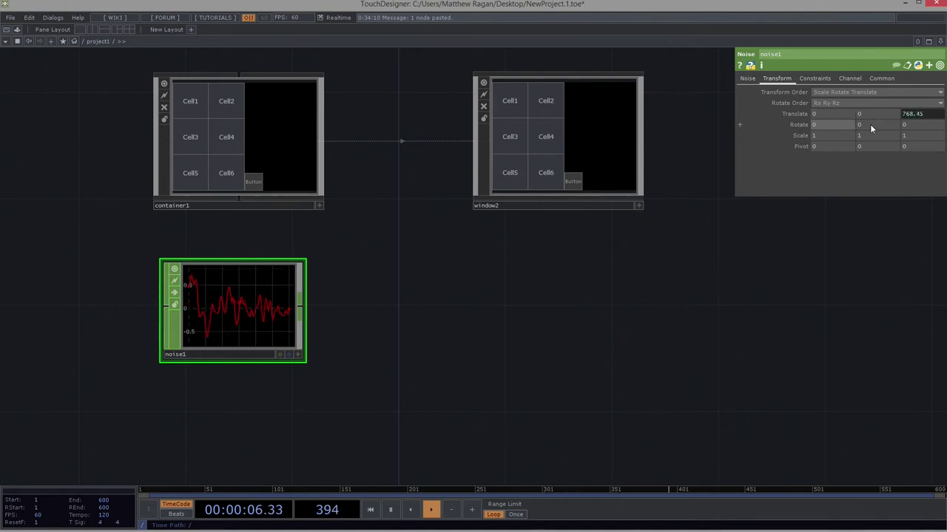
Expand the Noise CHOP's Translate parameter and set its tz expression to absTime.frame.
click(795, 114)
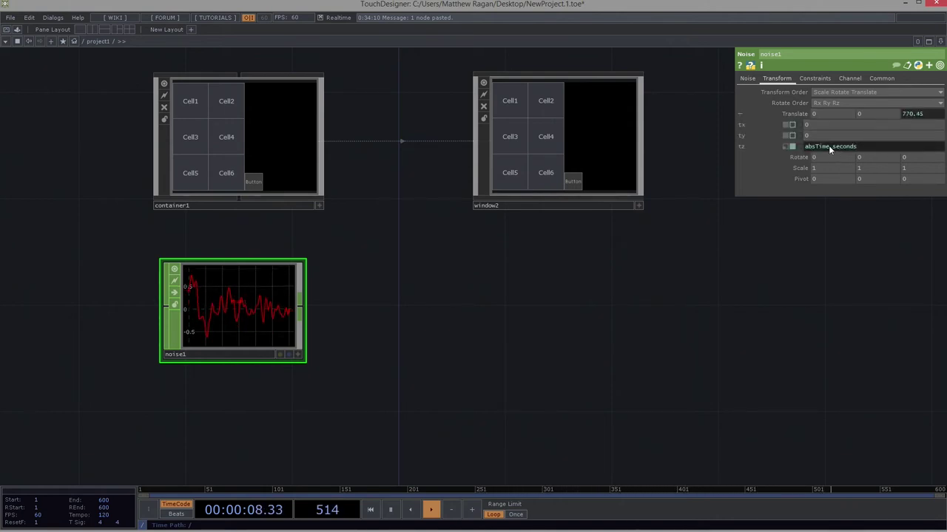
click(886, 146)
key(BackSpace)
key(BackSpace)
key(BackSpace)
key(BackSpace)
key(BackSpace)
key(BackSpace)
key(BackSpace)
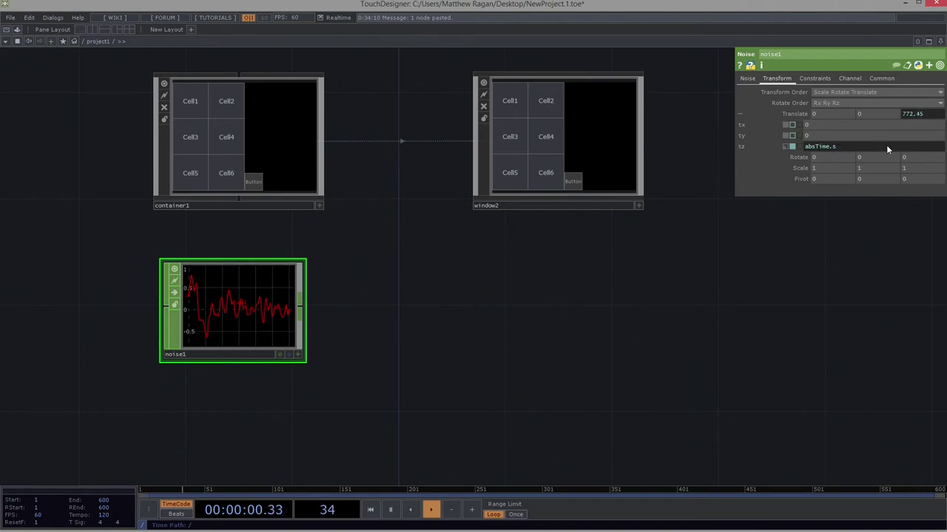
text(fra,e)
key(BackSpace)
key(BackSpace)
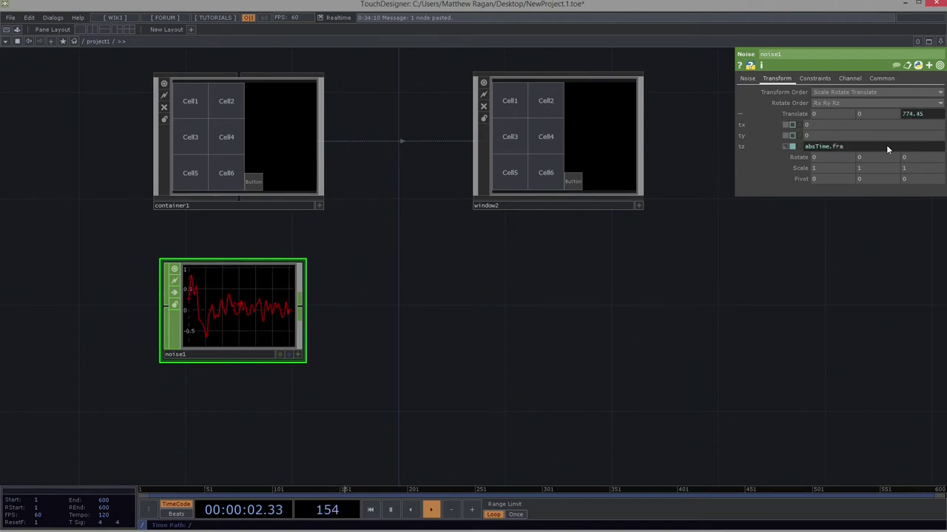
text(me)
key(Return)
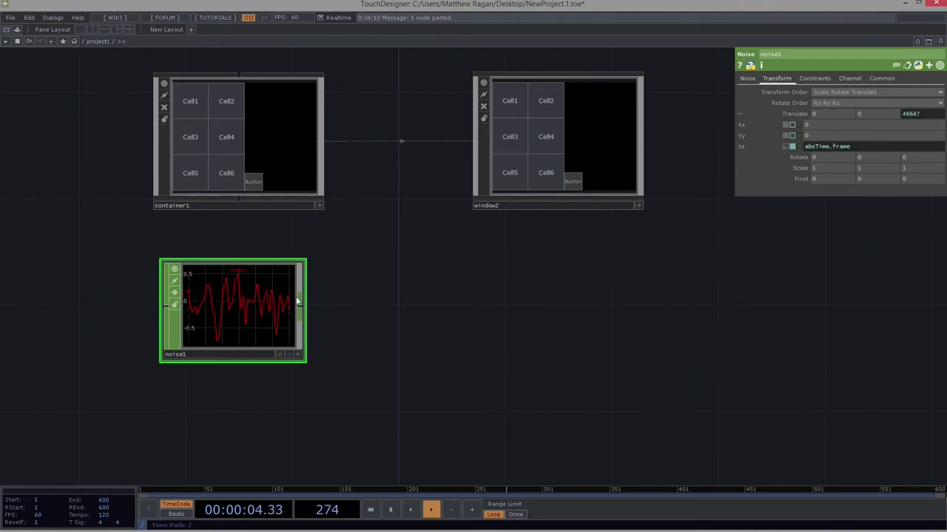
Set the Noise CHOP's Channel Name to chan[1-5] to generate five channels.
click(850, 77)
click(854, 92)
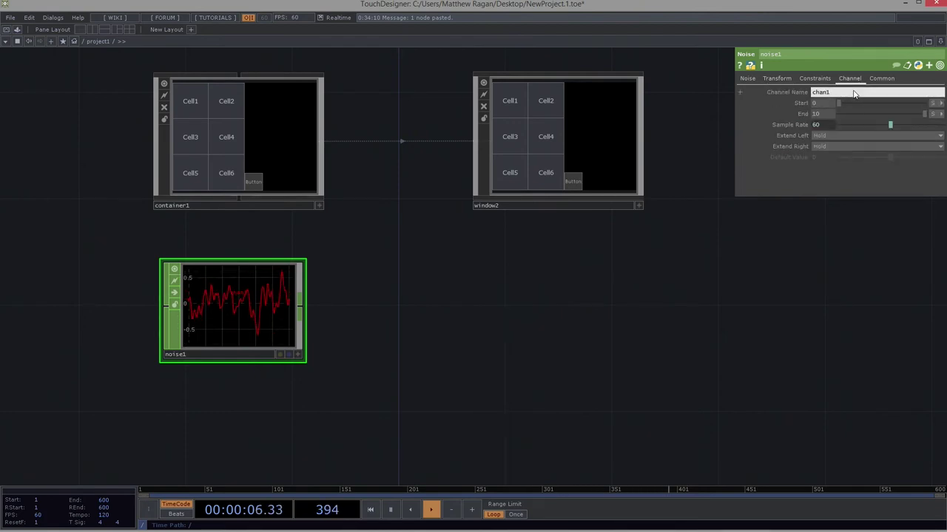
key(BackSpace)
text([])
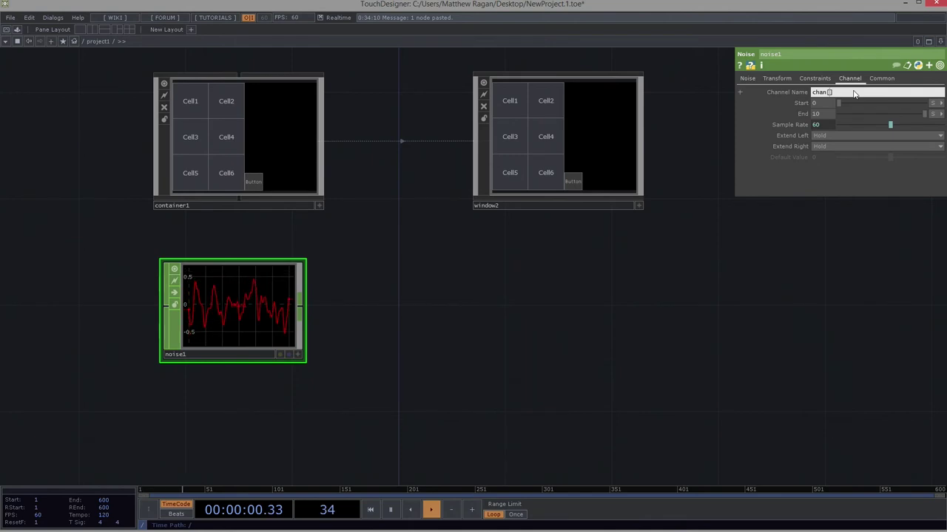
text(1-5)
key(Return)
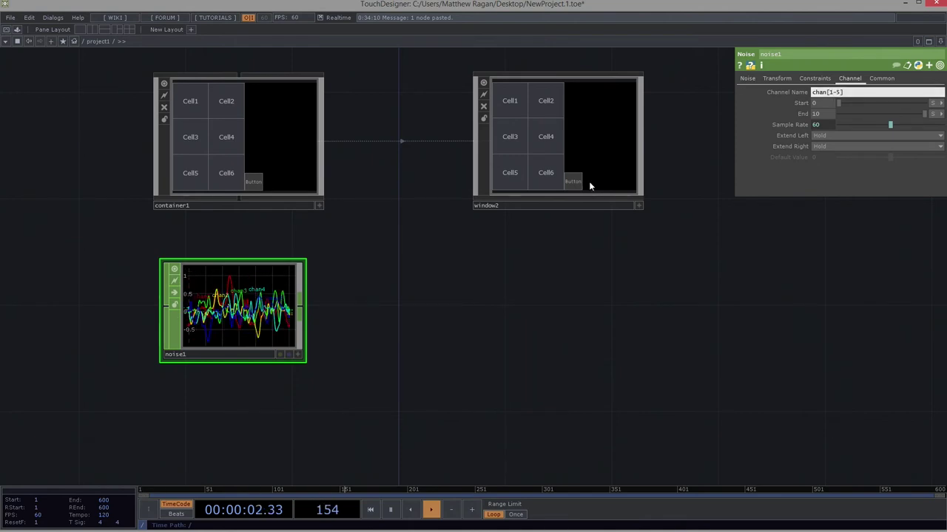
Display the Noise CHOP's channels in the network background.
click(289, 355)
scroll(364, 337, down, 5)
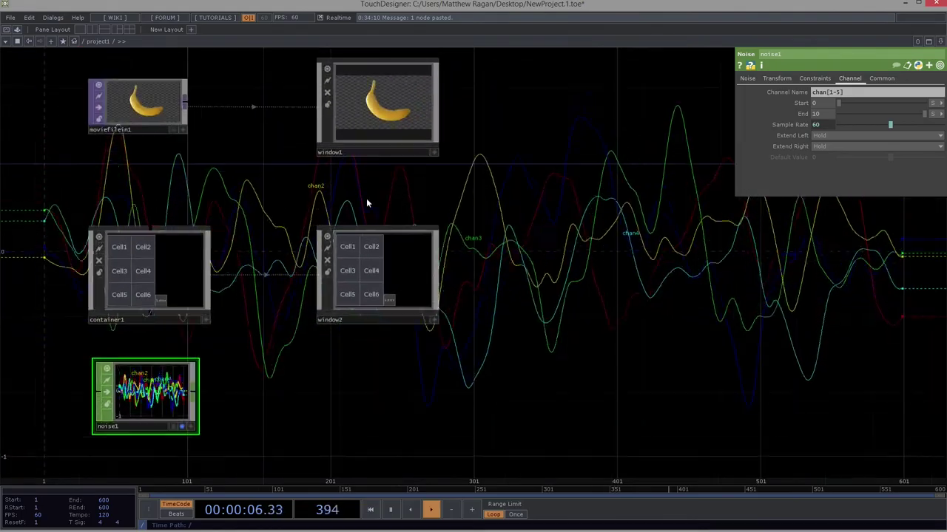
drag(464, 216, 589, 216)
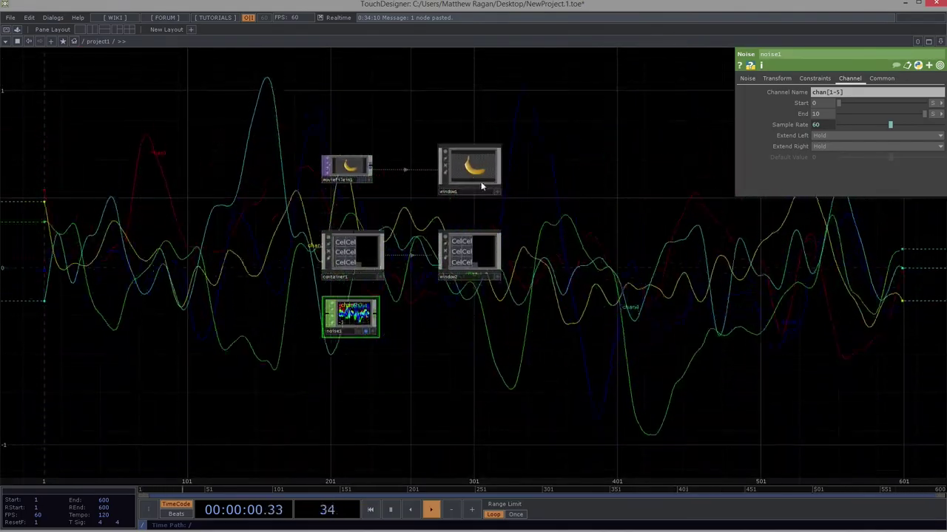
scroll(476, 174, up, 2)
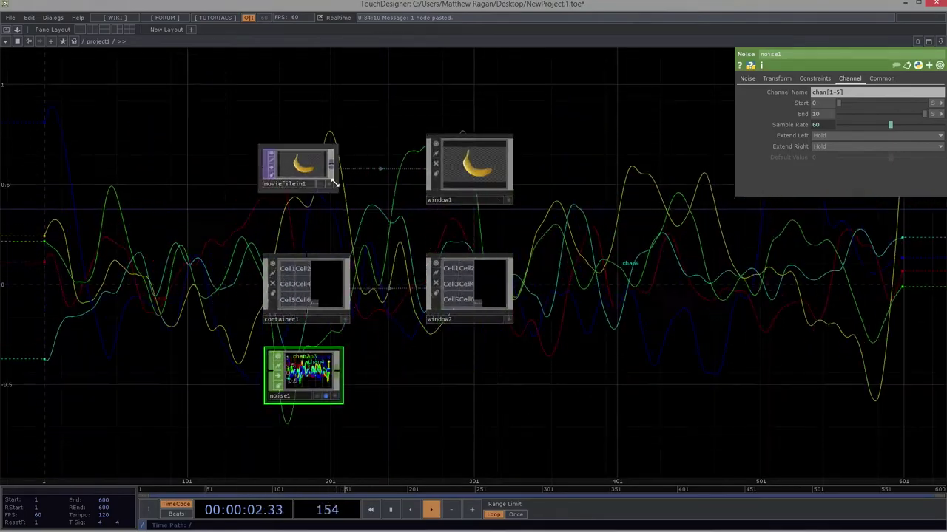
Open window2's output window, move it over the network to view it, and close it.
click(438, 201)
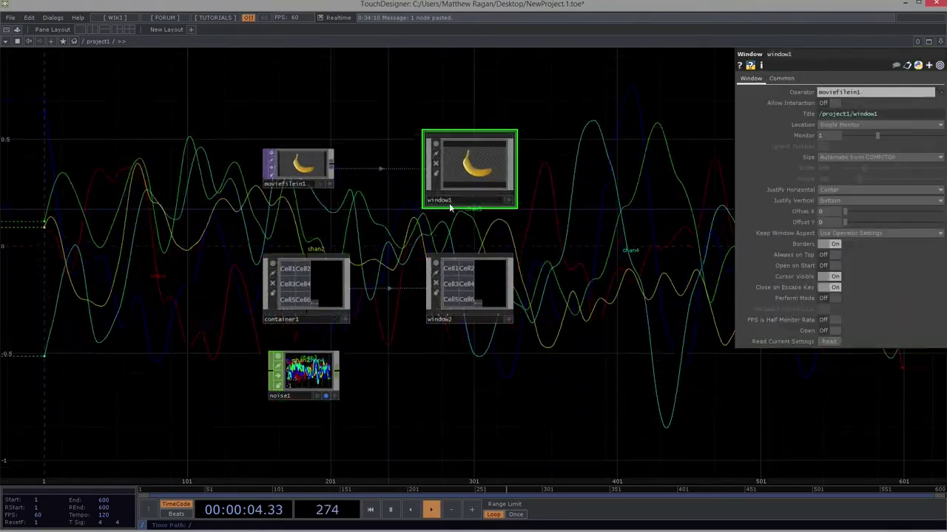
click(482, 295)
scroll(517, 237, up, 2)
drag(429, 154, 474, 177)
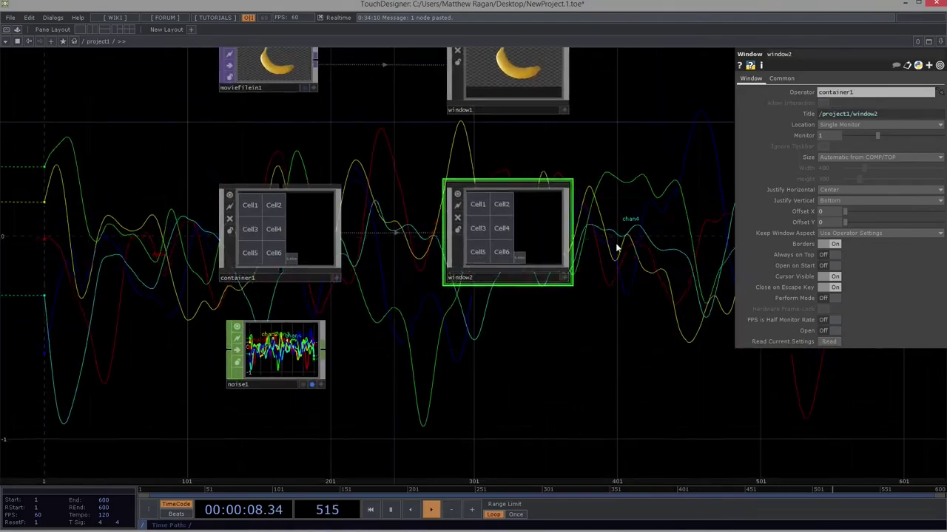
click(827, 332)
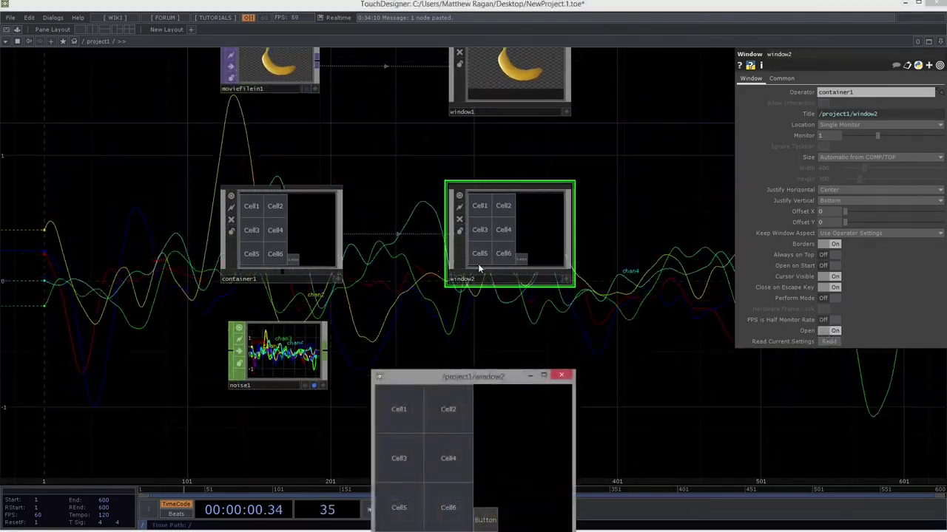
drag(470, 380, 521, 177)
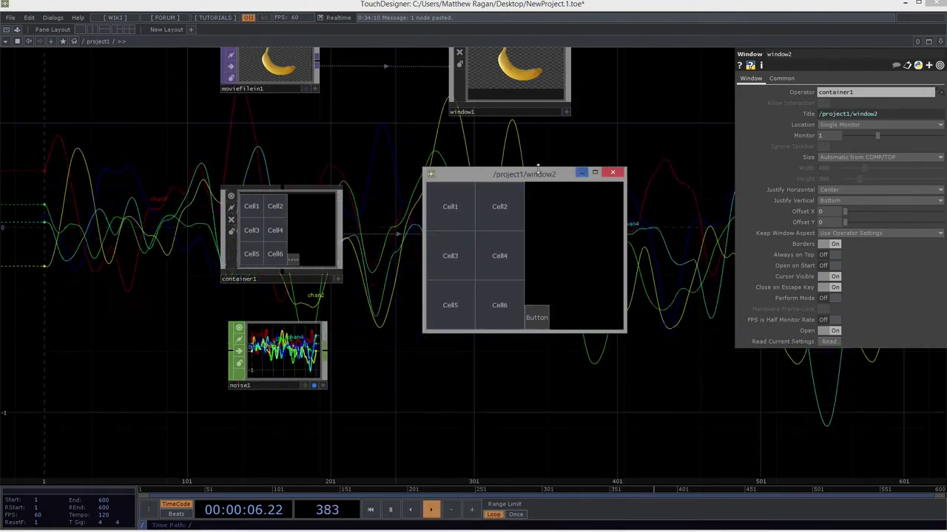
click(613, 173)
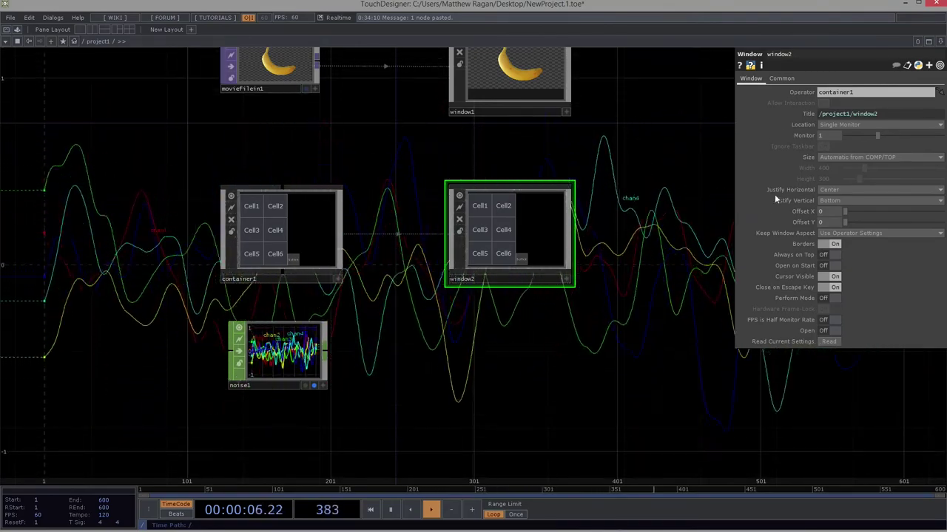
Turn on Perform Mode for window2 and open its output window, placing it beside the window2 node.
click(824, 297)
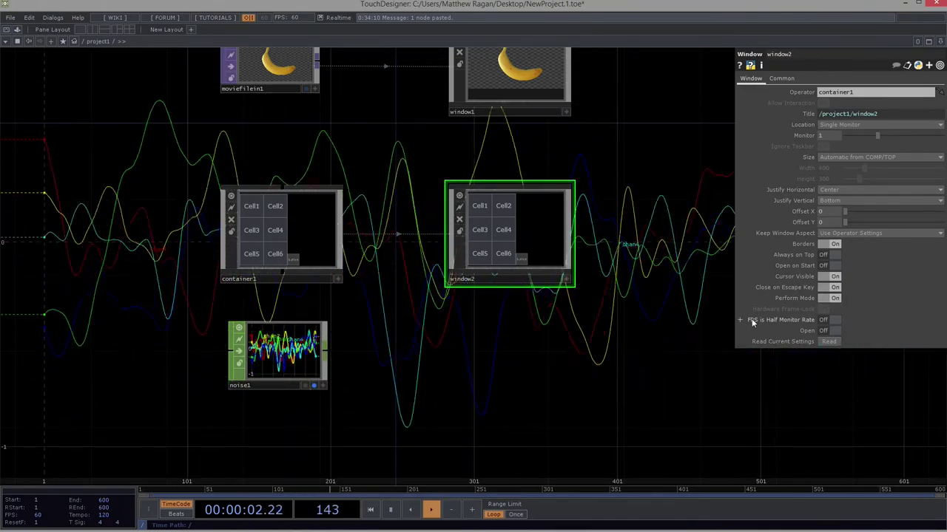
click(829, 332)
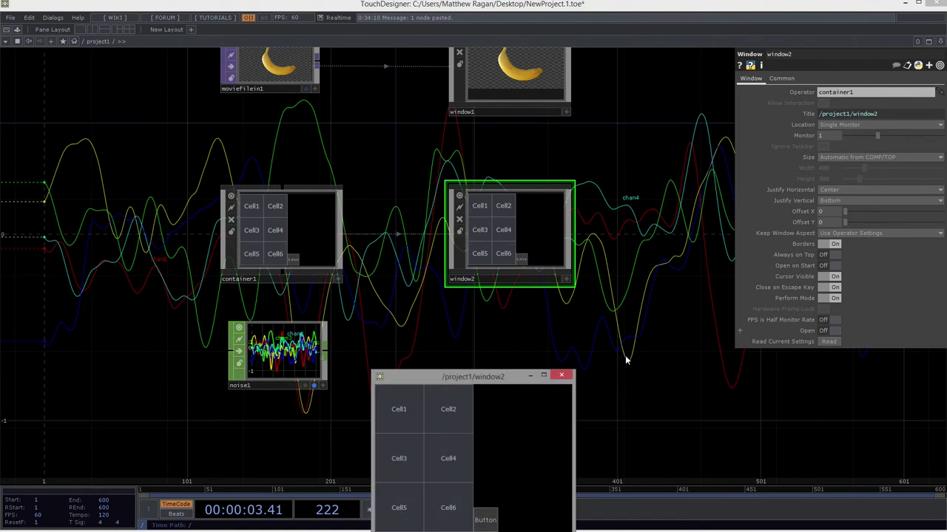
drag(496, 380, 649, 271)
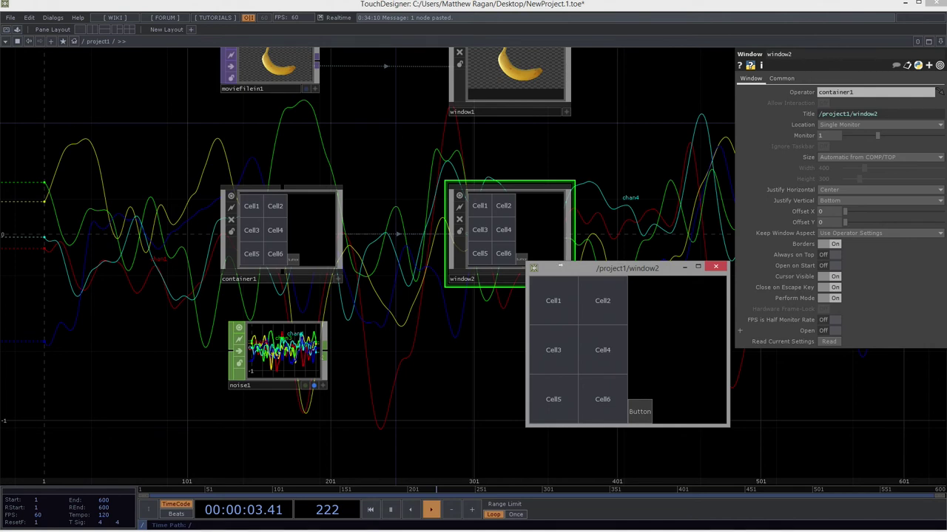
Close window2's output window and turn off its Perform Mode.
click(834, 298)
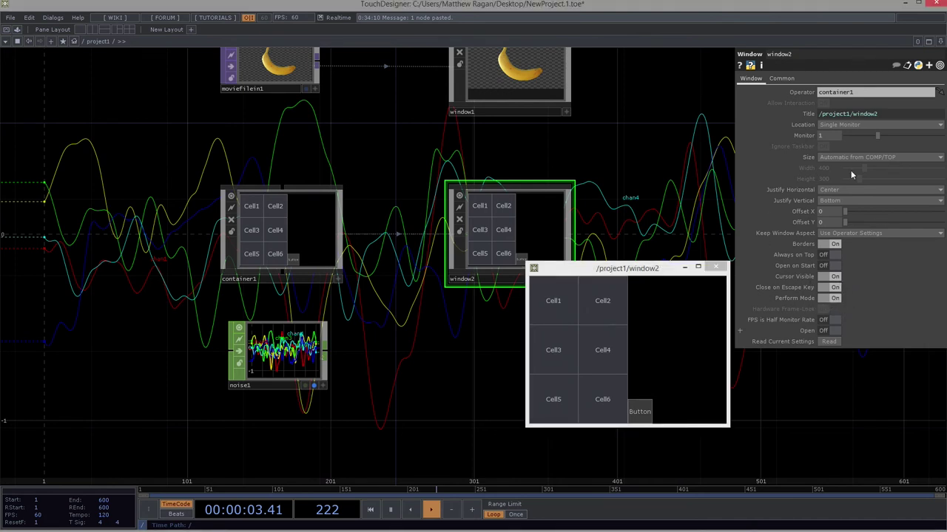
click(648, 270)
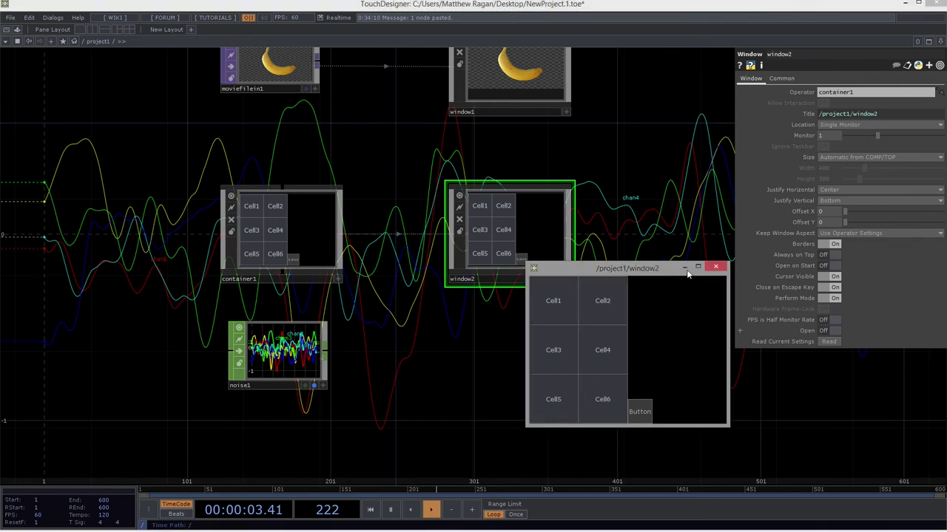
click(714, 269)
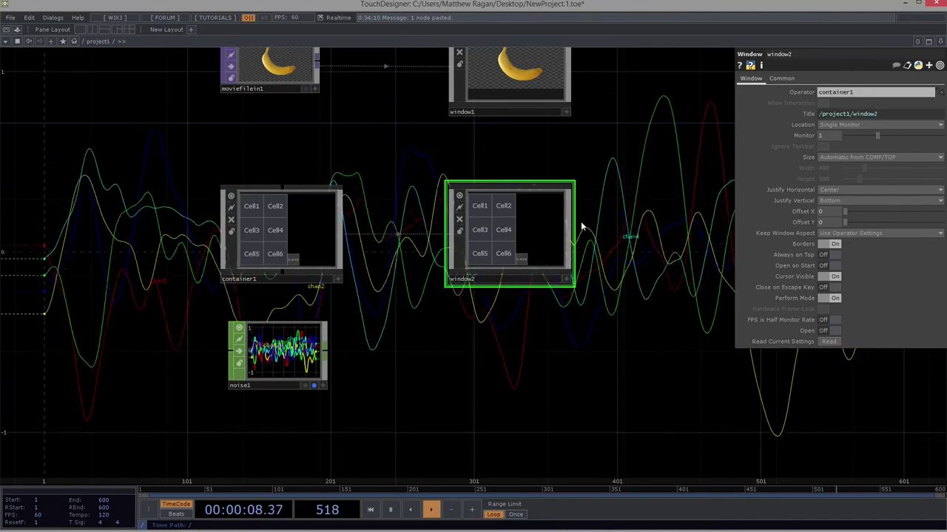
click(834, 298)
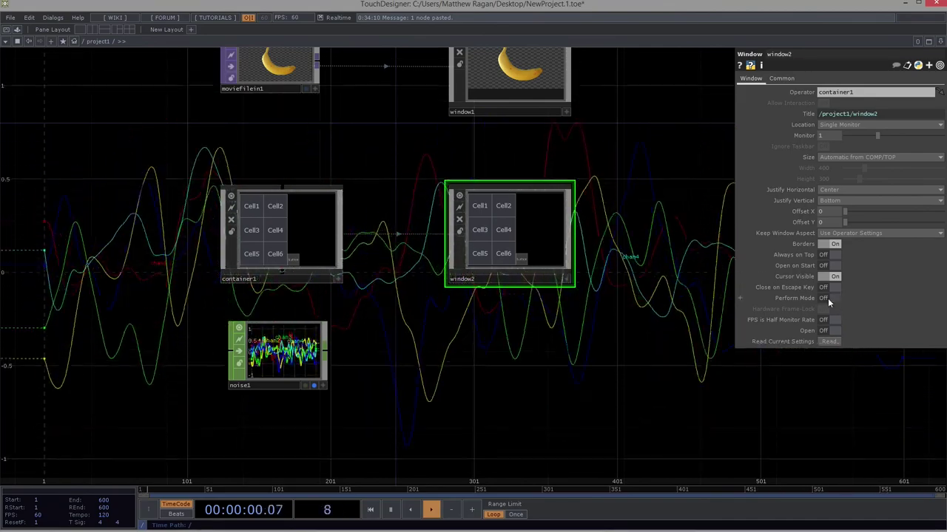
Turn off the Noise CHOP's display in the network background.
drag(310, 180, 373, 227)
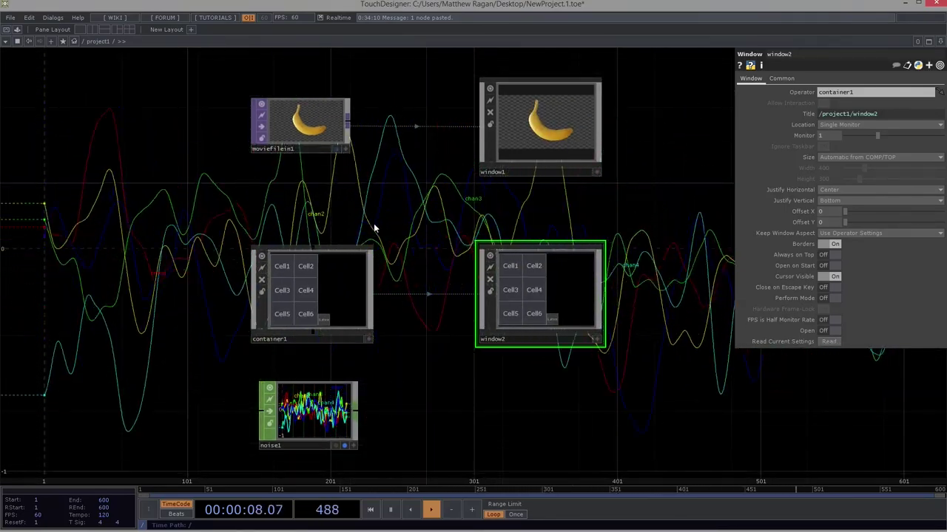
click(344, 446)
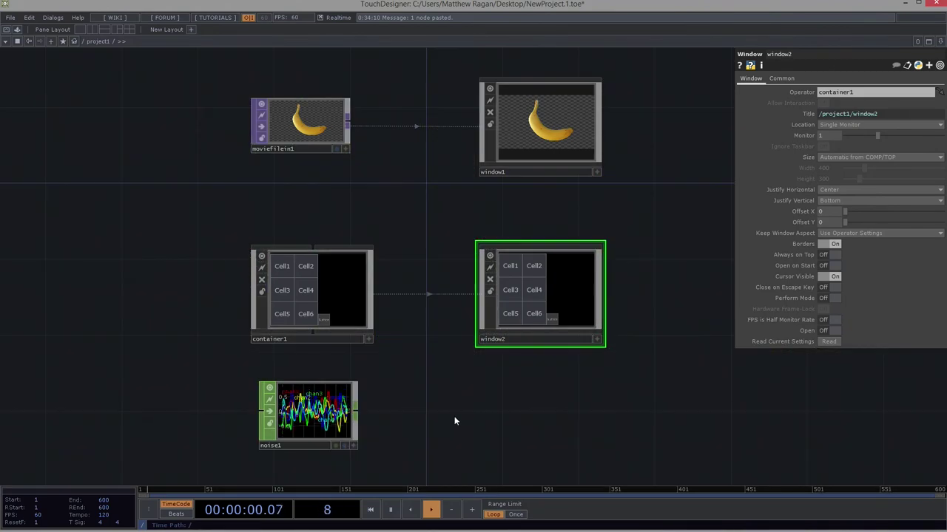
scroll(454, 383, down, 5)
scroll(455, 382, up, 5)
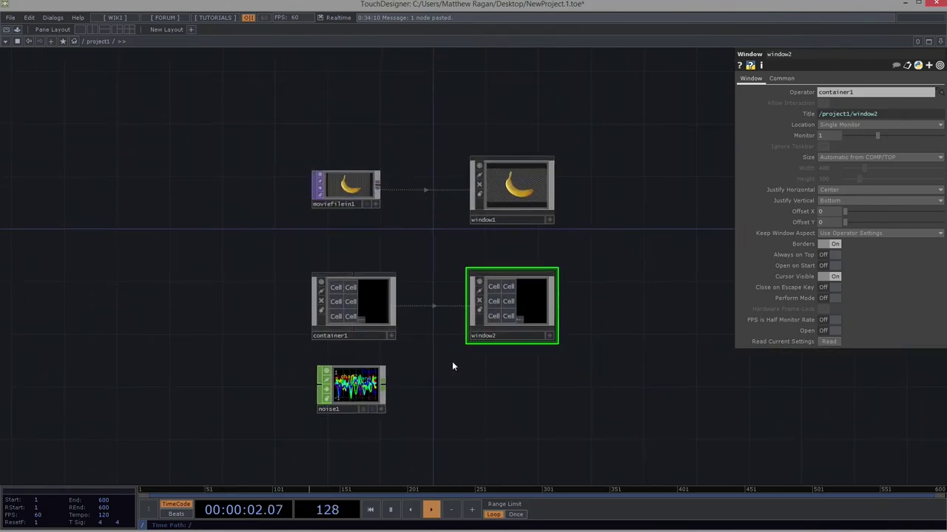
Go up to the root level to look at the perform and project1 components, and return into project1.
key(u)
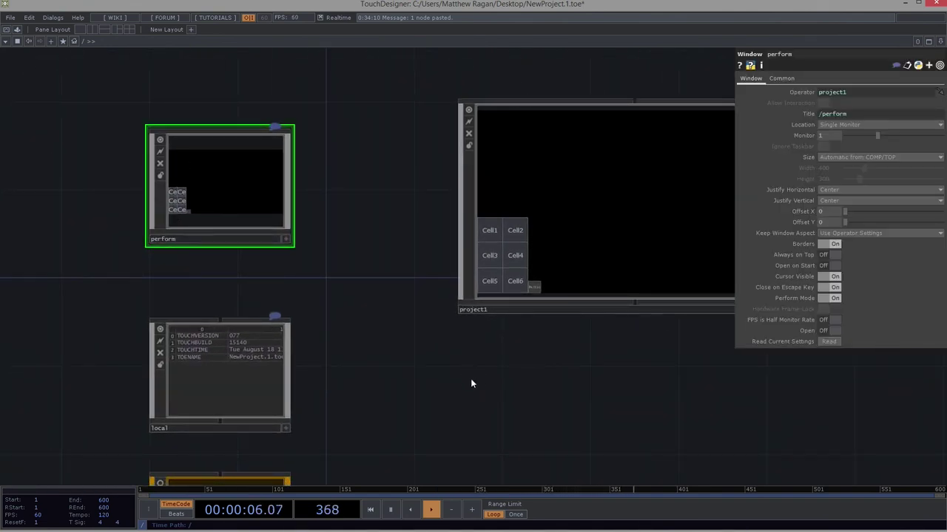
drag(498, 394, 351, 429)
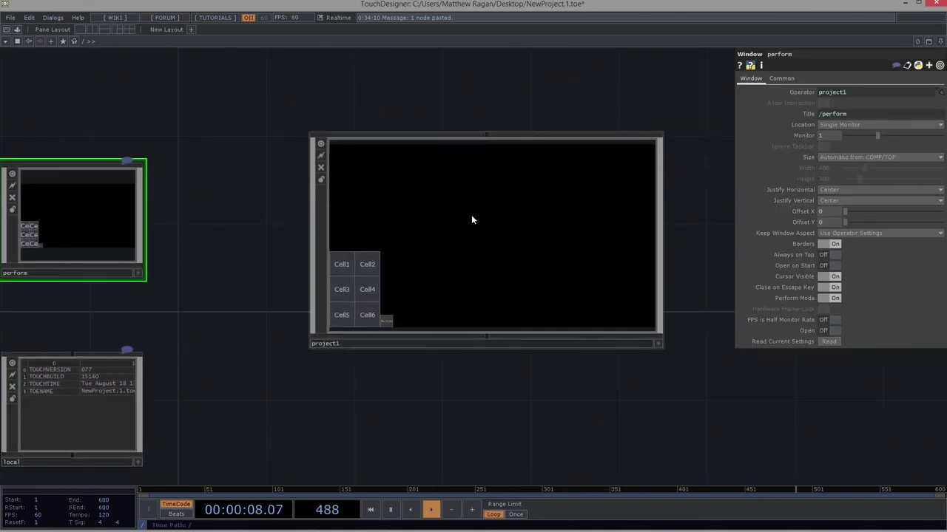
scroll(453, 262, up, 6)
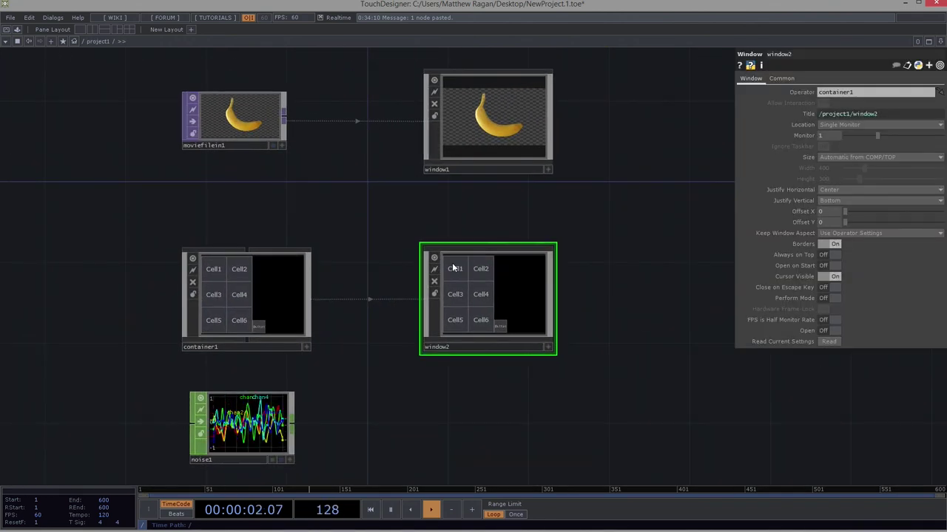
scroll(452, 263, down, 2)
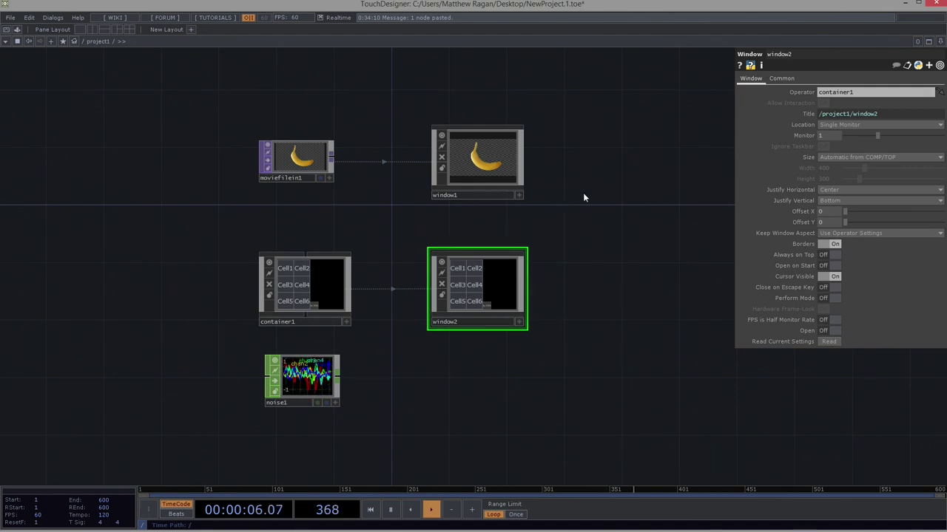
Create a Container COMP, place it beside the existing operators, and rename it windows.
key(Tab)
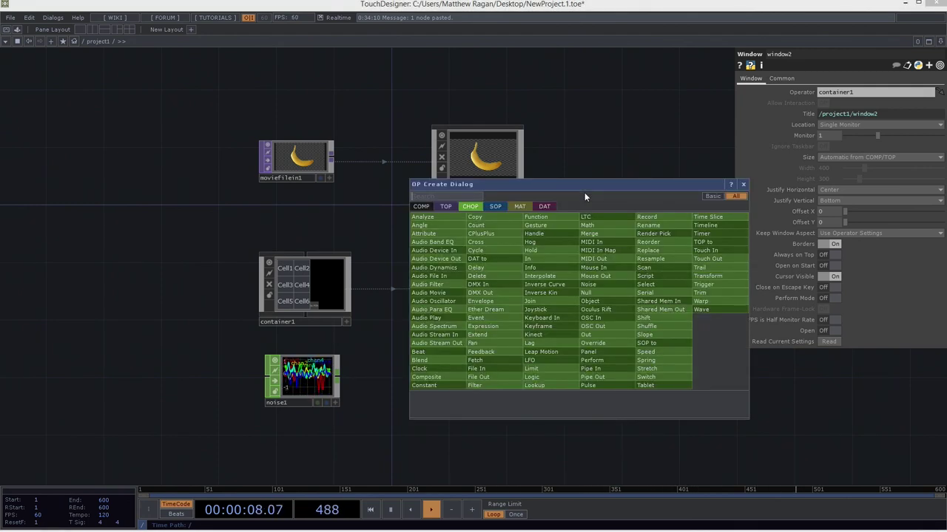
text(con)
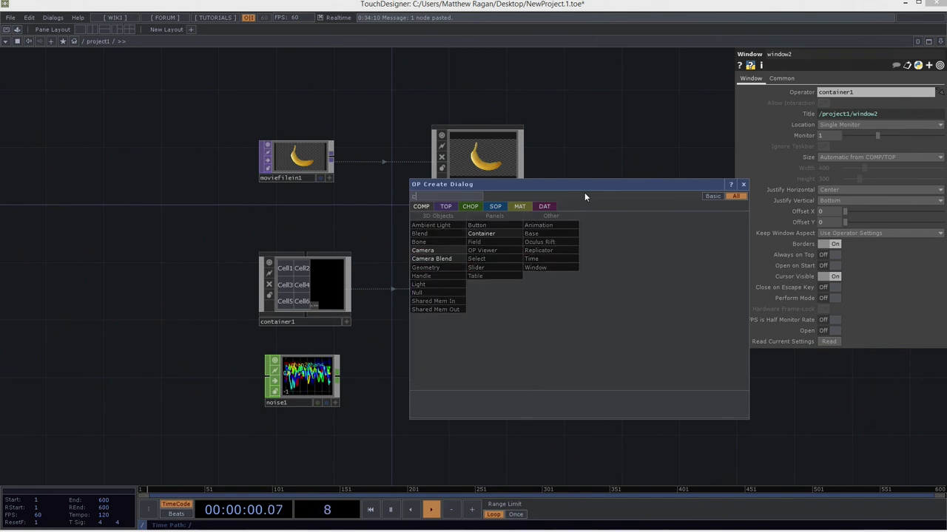
click(494, 233)
click(183, 239)
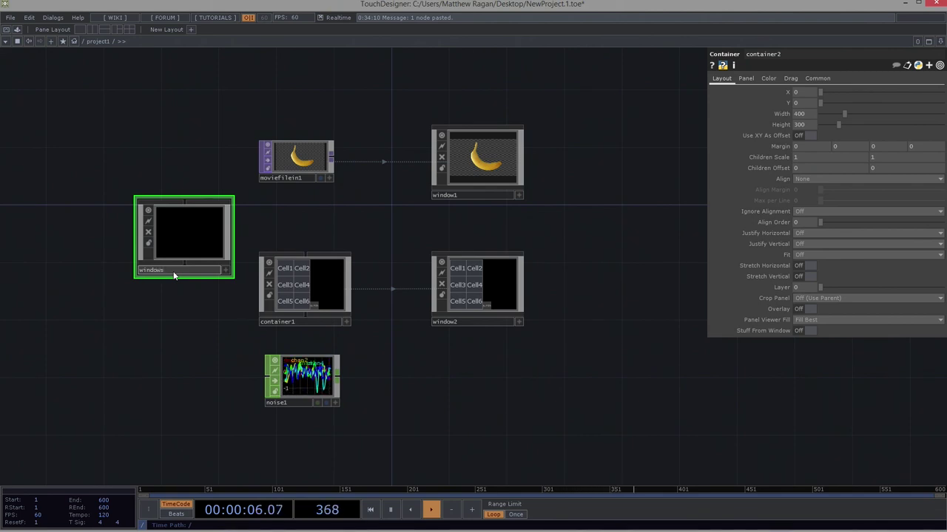
key(Return)
Copy moviefilein1, window1, container1, window2 and noise1 into the windows container, and delete the originals from project1.
drag(536, 455, 536, 455)
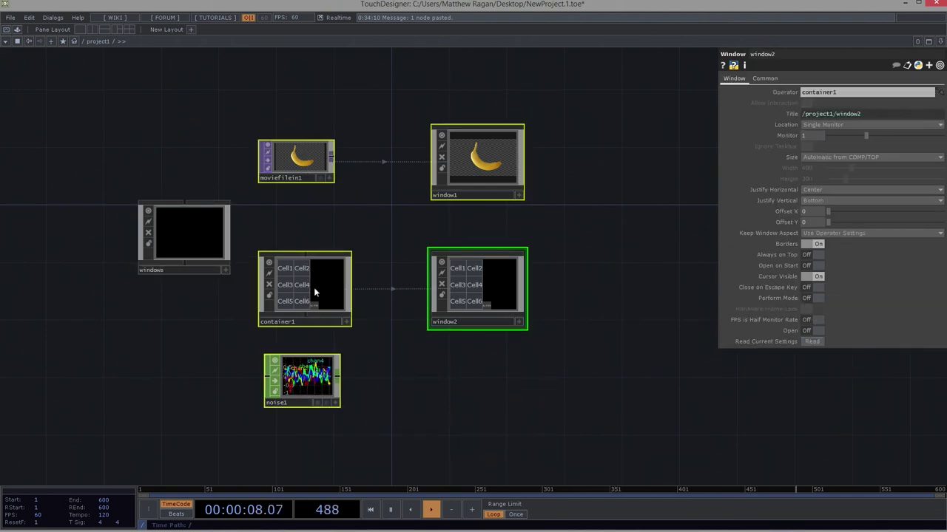
drag(313, 287, 207, 224)
click(231, 224)
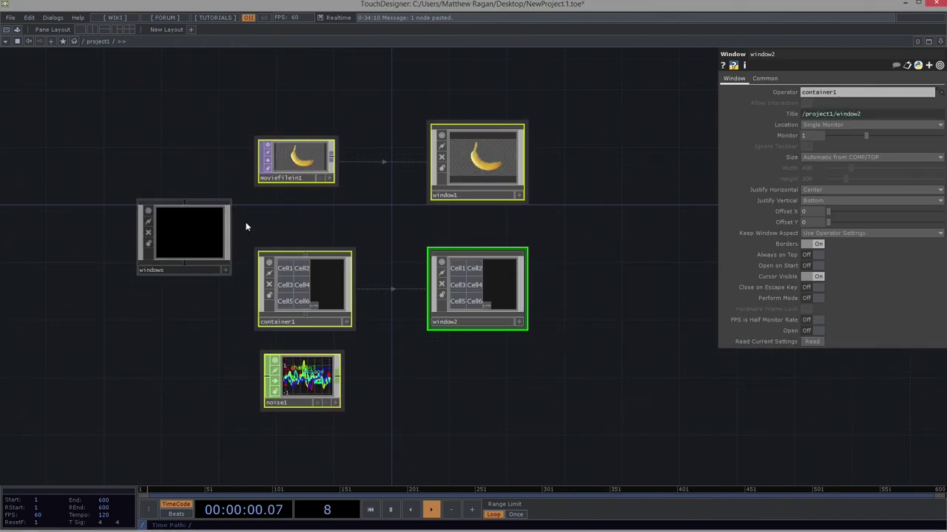
drag(269, 109, 516, 428)
key(Delete)
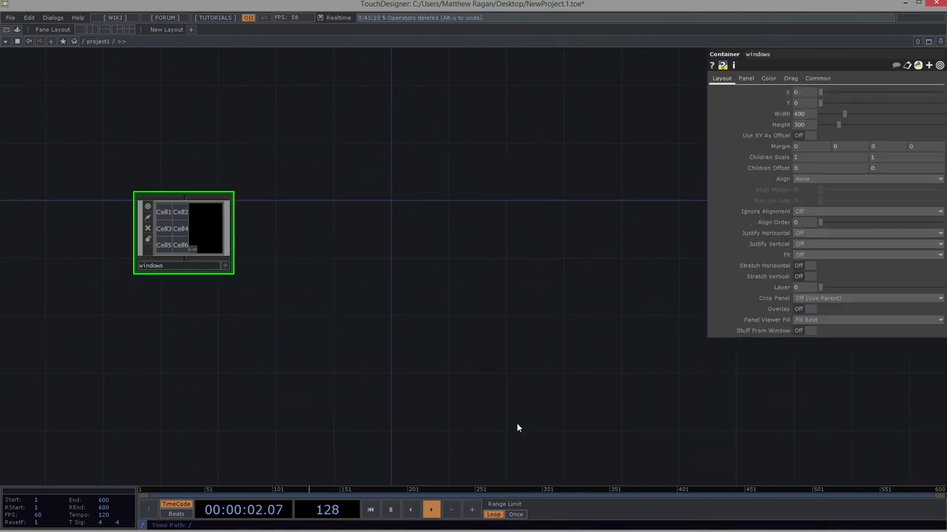
Check the operators inside the windows container, return to project1, and reposition the container in the network.
key(i)
key(p)
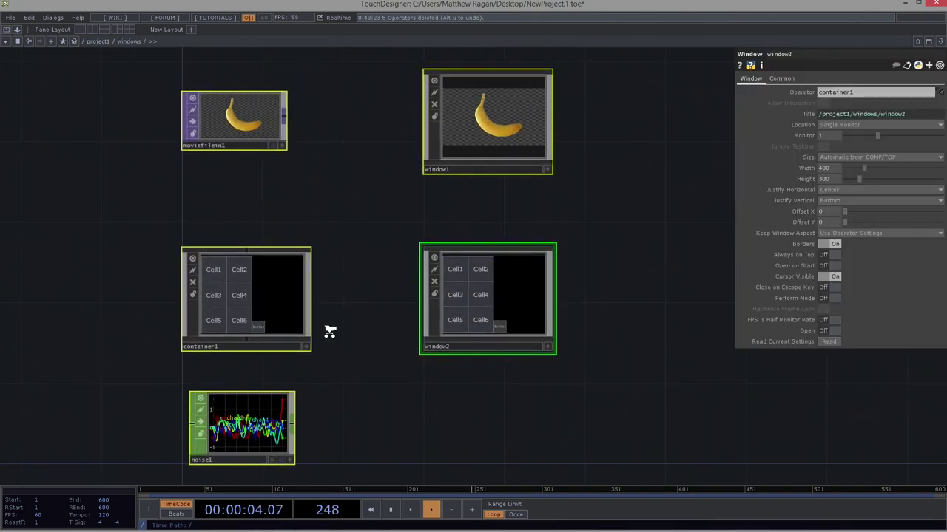
key(u)
key(h)
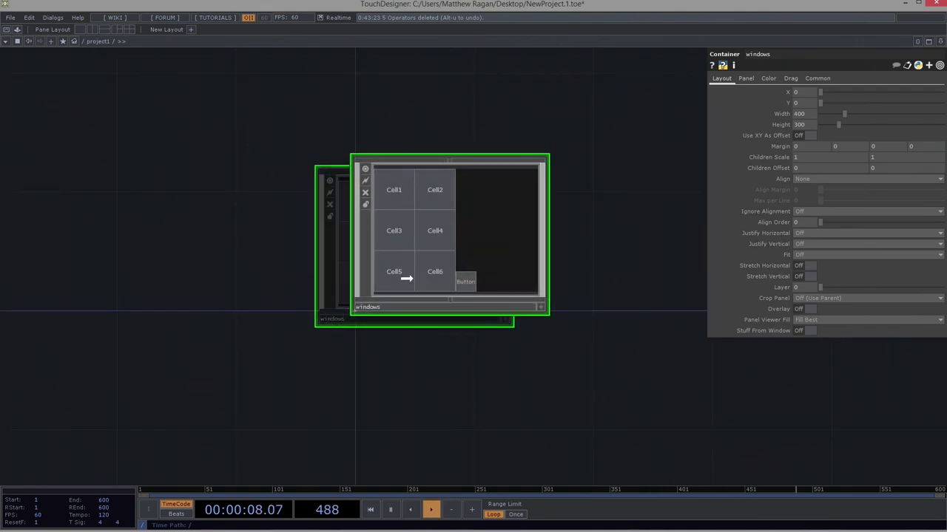
drag(454, 344, 391, 267)
scroll(391, 267, down, 3)
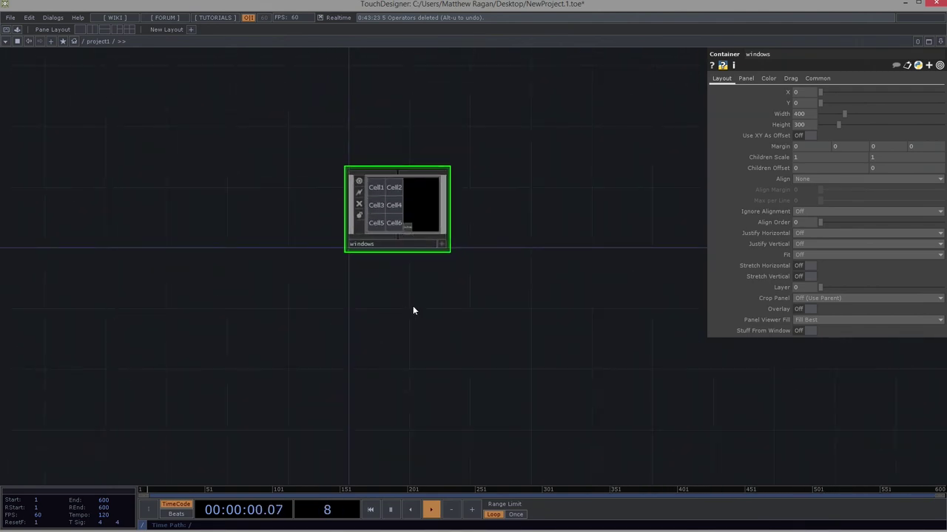